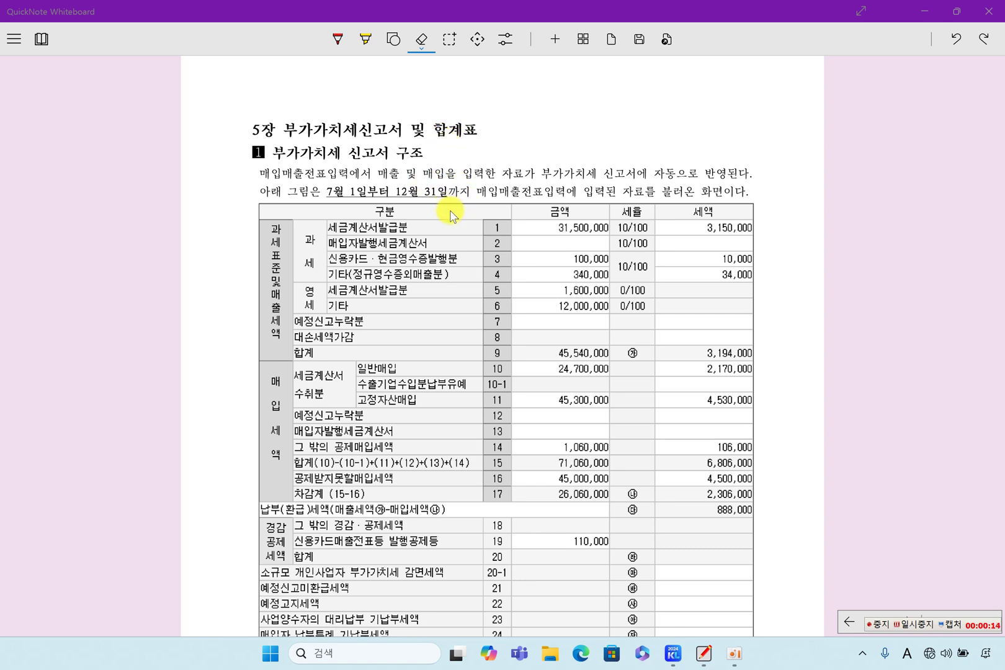
Highlight in yellow the period 7월 1일부터 12월 31일 and the taxable sales rows 1, 3 and 4 of the VAT return table.
{"action": "left_click", "coordinate": [366, 40]}
{"action": "left_click_drag", "start_coordinate": [327, 192], "coordinate": [443, 197]}
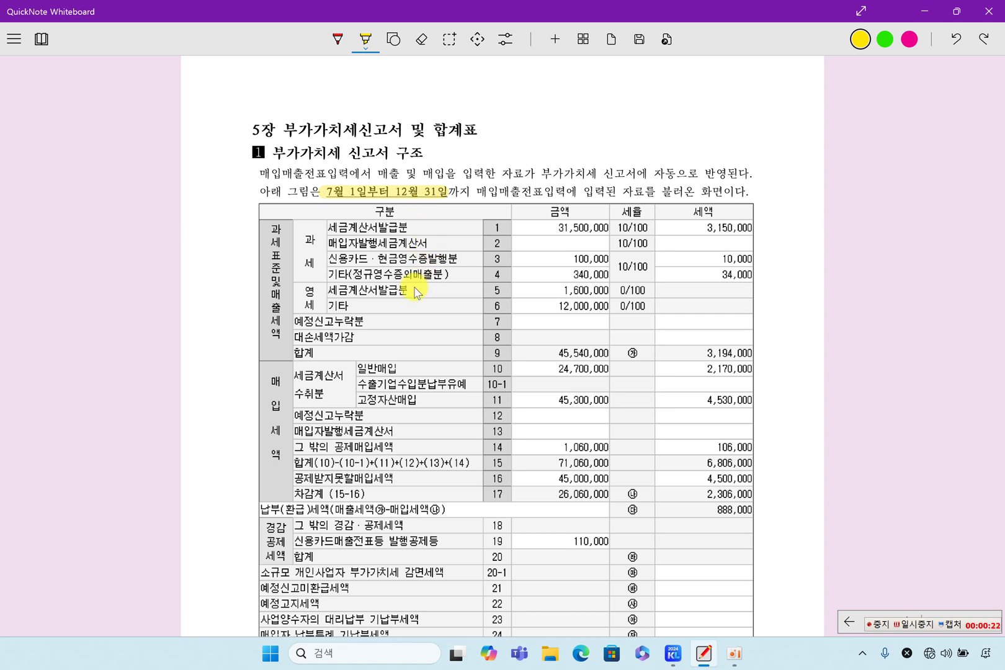
{"action": "scroll", "coordinate": [415, 287], "scroll_direction": "down", "scroll_amount": 1}
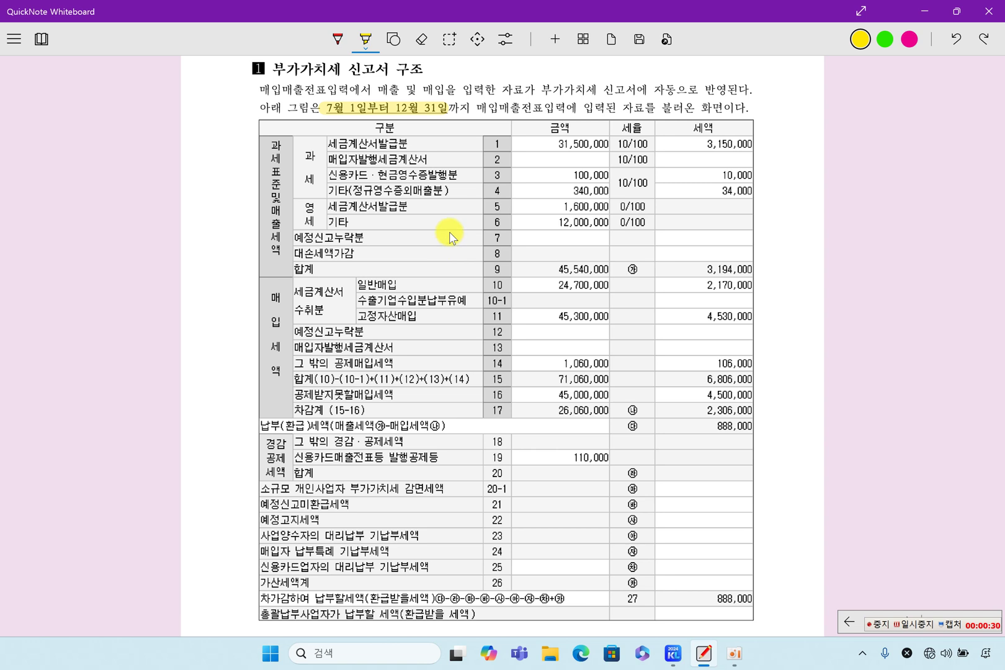
{"action": "mouse_move", "coordinate": [327, 142]}
{"action": "left_mouse_down"}
{"action": "mouse_move", "coordinate": [627, 159]}
{"action": "mouse_move", "coordinate": [752, 144]}
{"action": "left_mouse_up"}
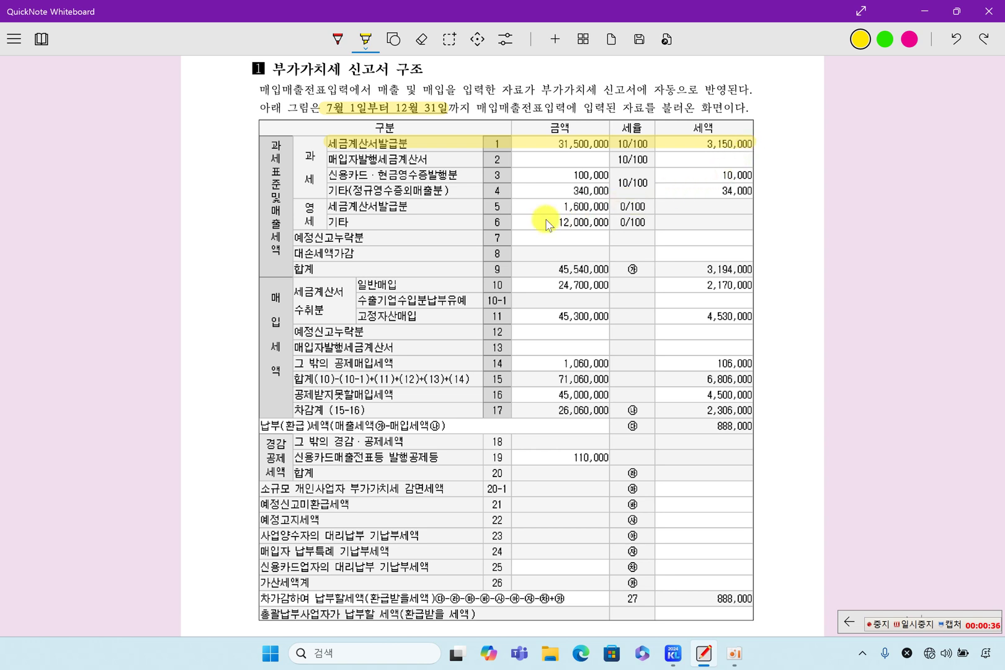
{"action": "left_click_drag", "start_coordinate": [329, 176], "coordinate": [748, 181]}
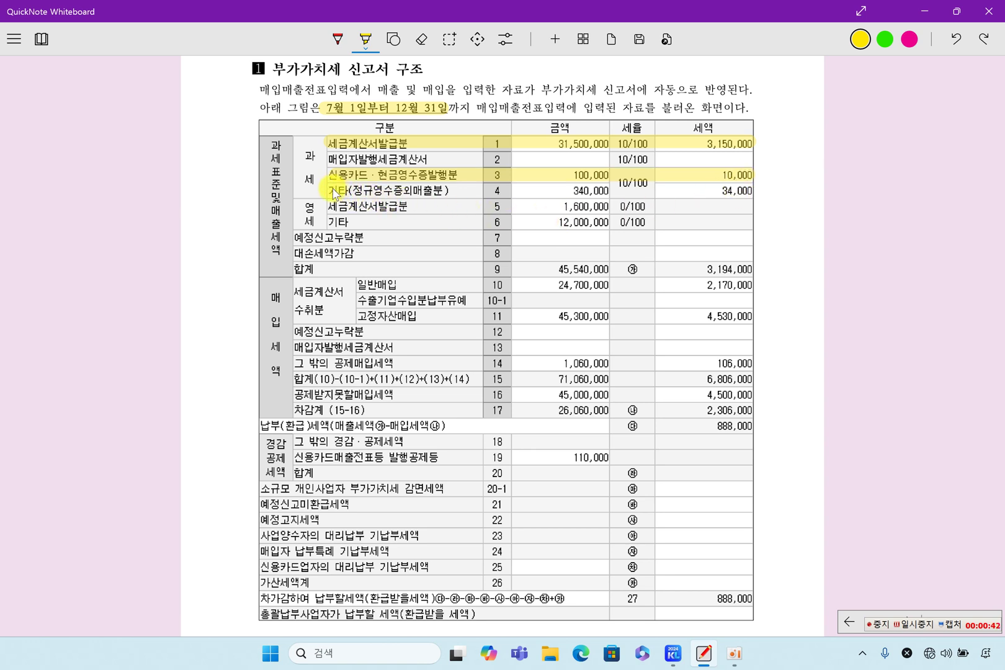
{"action": "left_click_drag", "start_coordinate": [330, 192], "coordinate": [748, 197]}
Highlight the zero-rated sales rows 5 and 6 and the 예정신고누락분 label of row 7 in yellow.
{"action": "left_click", "coordinate": [918, 625]}
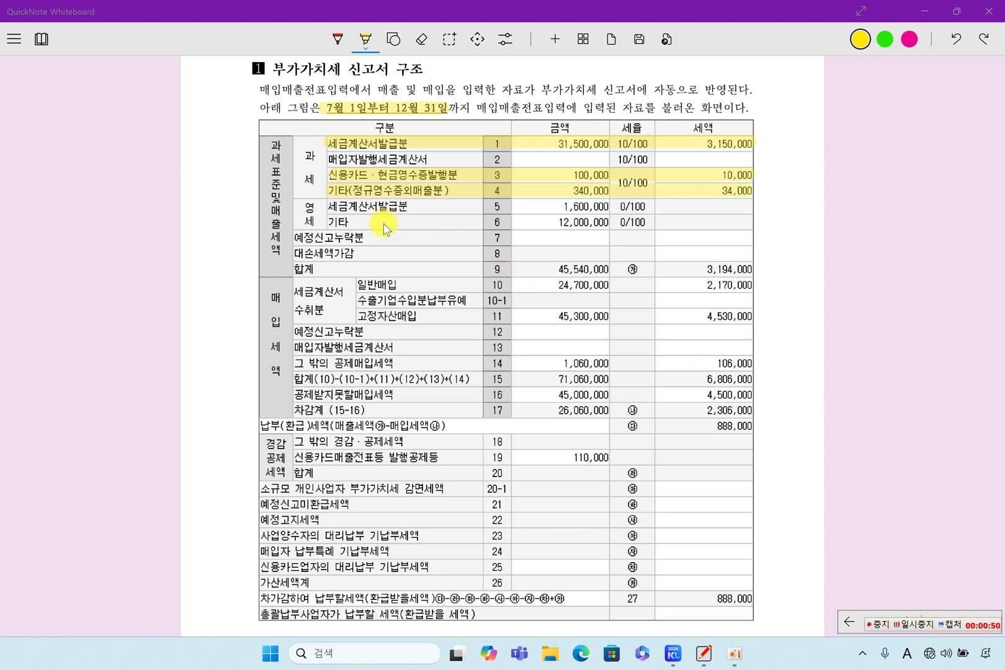
{"action": "left_click_drag", "start_coordinate": [333, 210], "coordinate": [743, 212]}
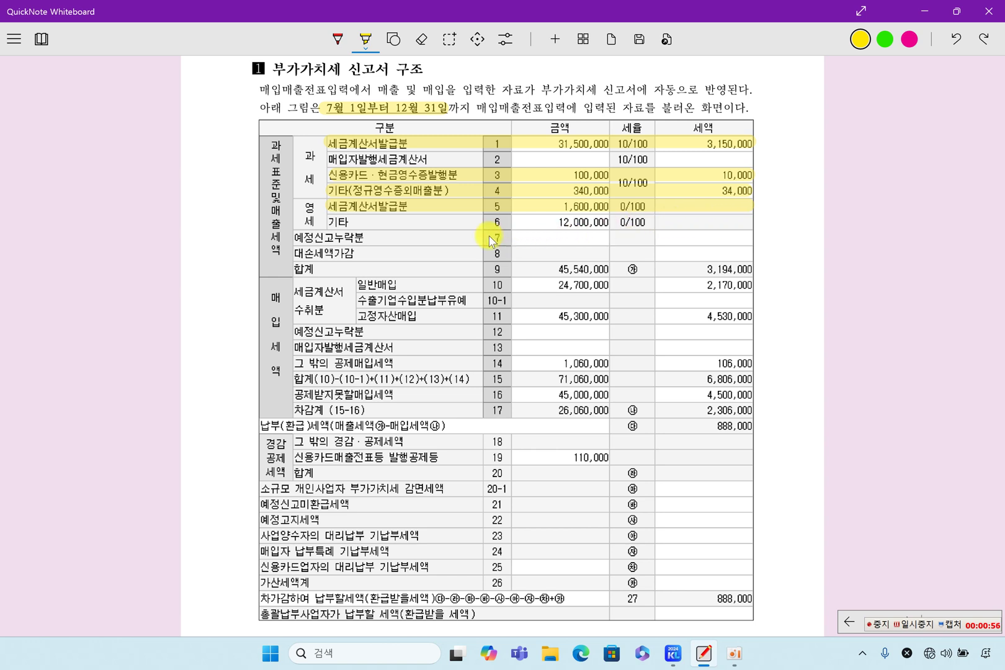
{"action": "left_click_drag", "start_coordinate": [327, 223], "coordinate": [750, 224]}
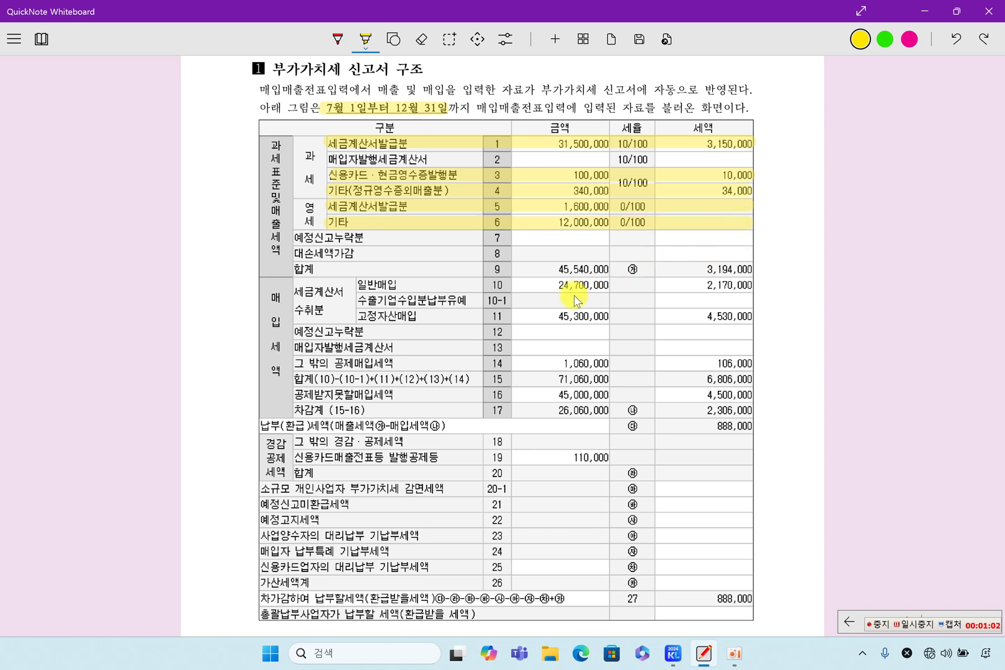
{"action": "left_click_drag", "start_coordinate": [327, 237], "coordinate": [364, 238]}
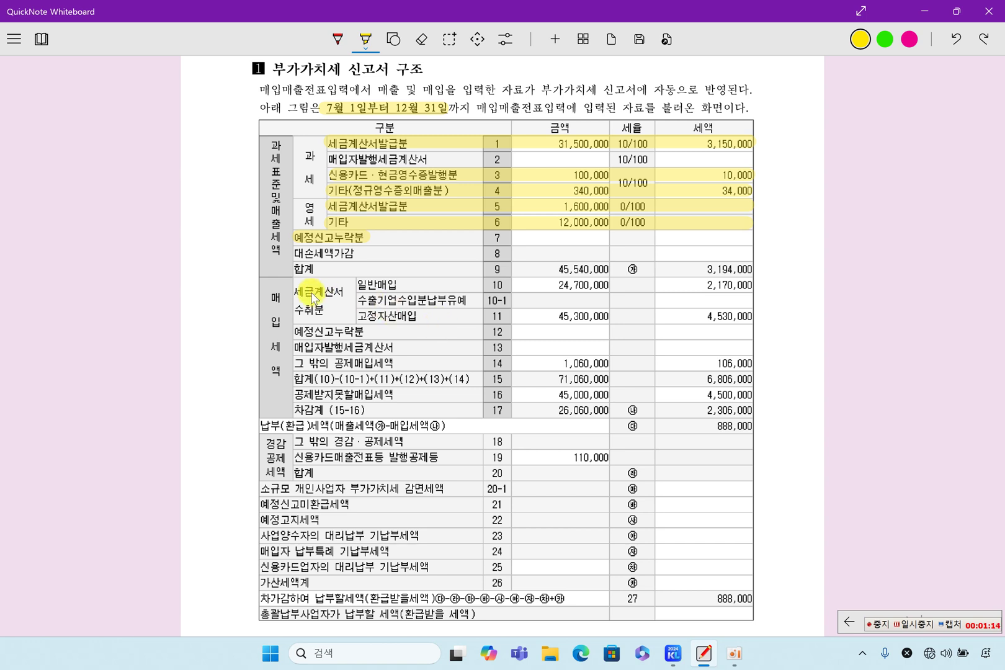
Highlight the 세금계산서 수취분 label and purchase tax rows 10, 11, 16 and 14 in yellow.
{"action": "left_click_drag", "start_coordinate": [313, 292], "coordinate": [342, 294]}
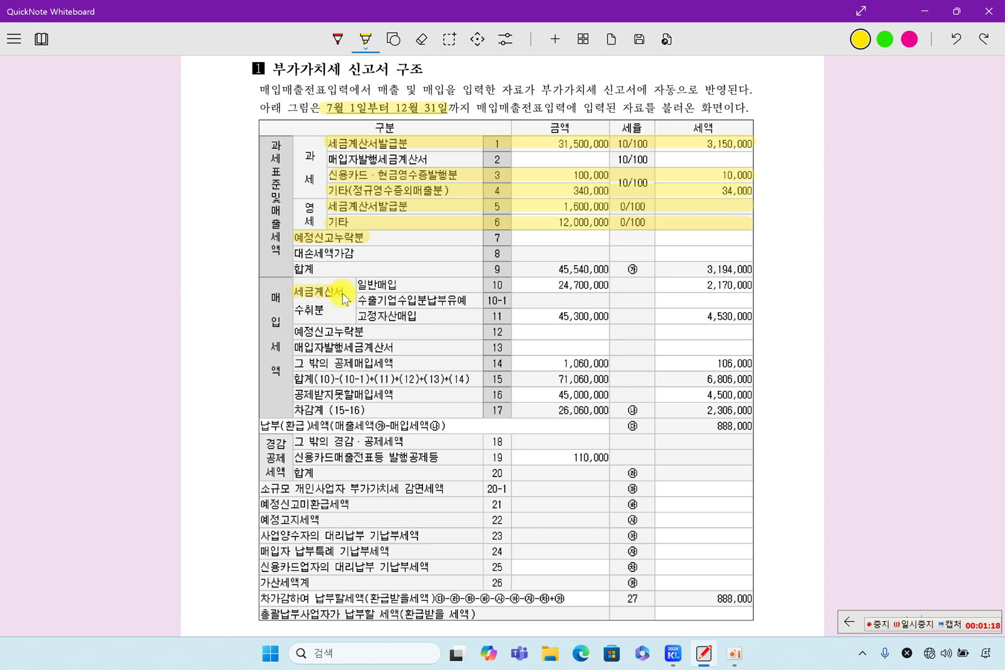
{"action": "left_click_drag", "start_coordinate": [295, 309], "coordinate": [349, 312]}
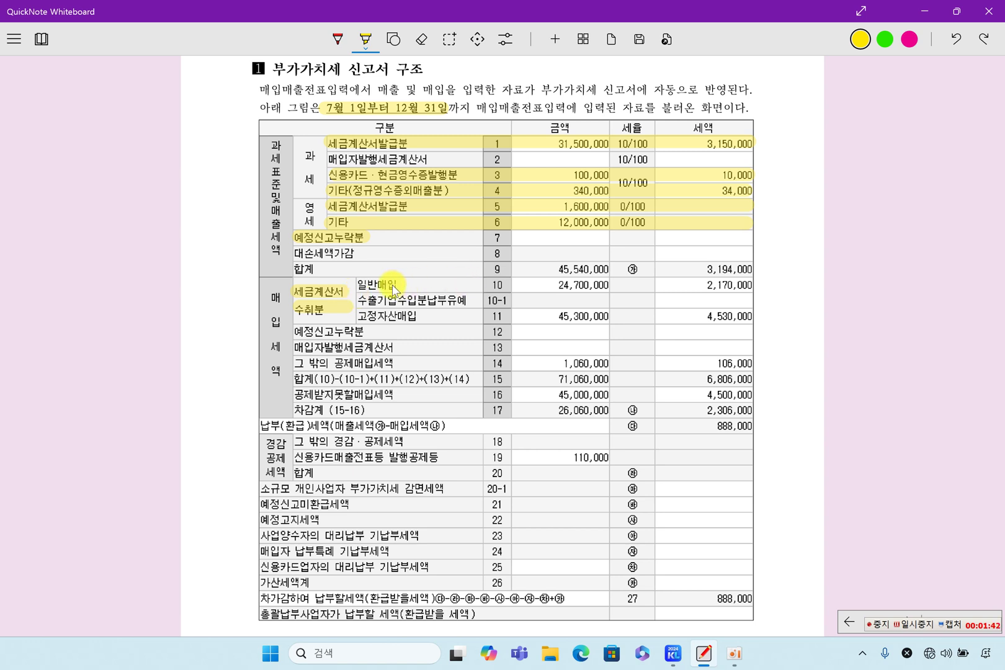
{"action": "mouse_move", "coordinate": [365, 284]}
{"action": "left_mouse_down"}
{"action": "mouse_move", "coordinate": [566, 298]}
{"action": "mouse_move", "coordinate": [751, 287]}
{"action": "left_mouse_up"}
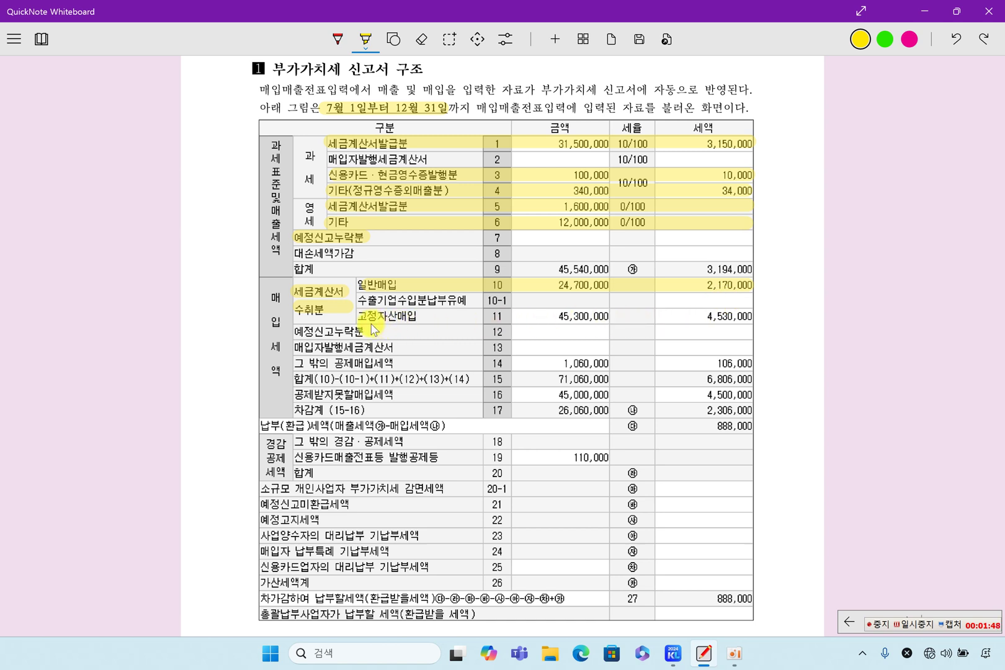
{"action": "left_click_drag", "start_coordinate": [366, 317], "coordinate": [751, 322]}
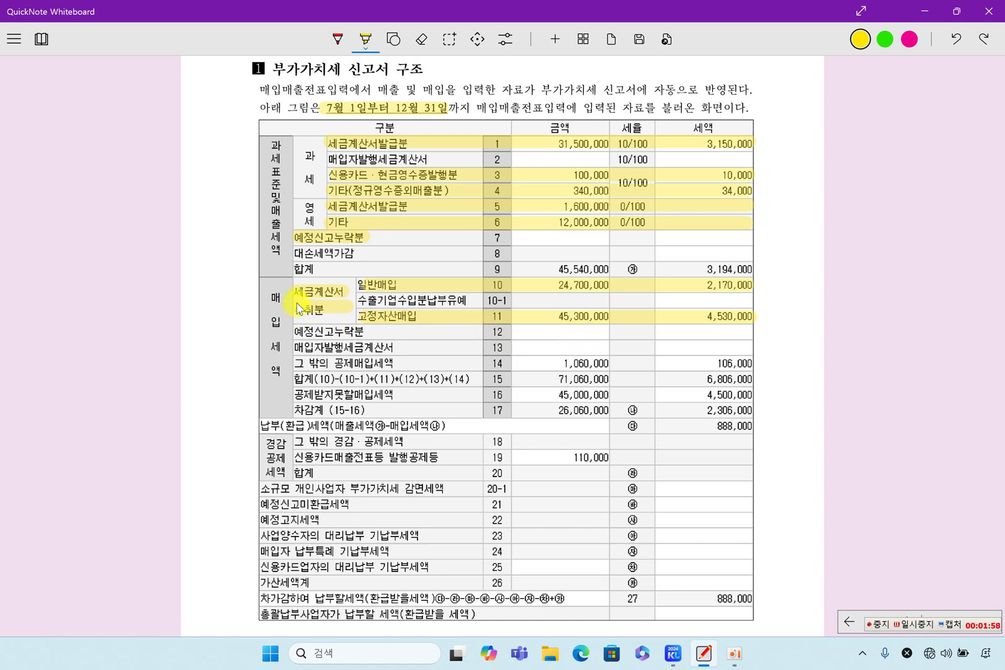
{"action": "left_click_drag", "start_coordinate": [302, 399], "coordinate": [733, 400]}
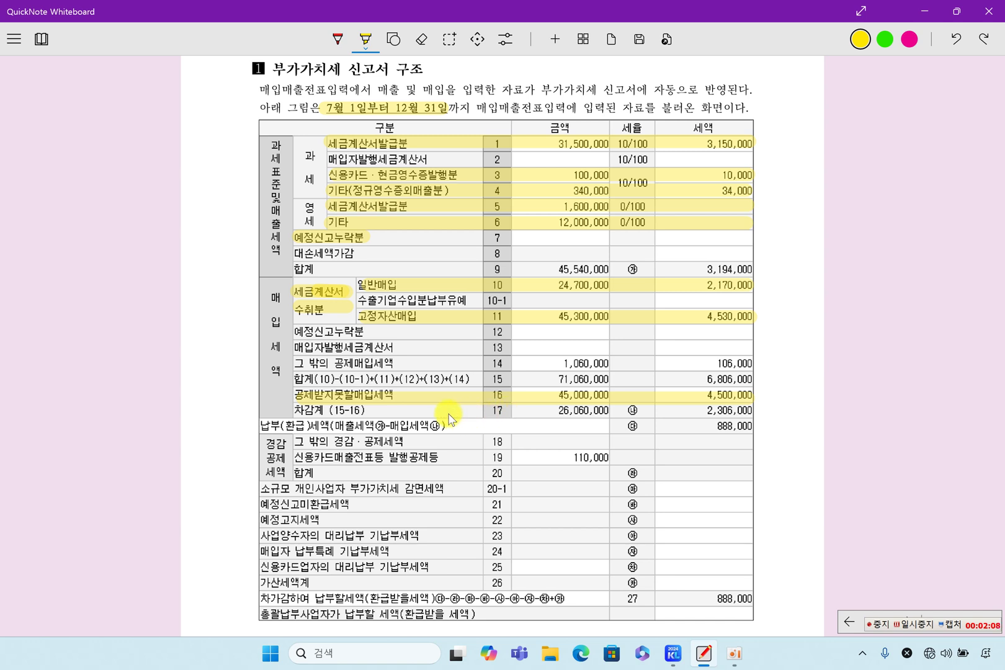
{"action": "left_click_drag", "start_coordinate": [310, 363], "coordinate": [747, 370]}
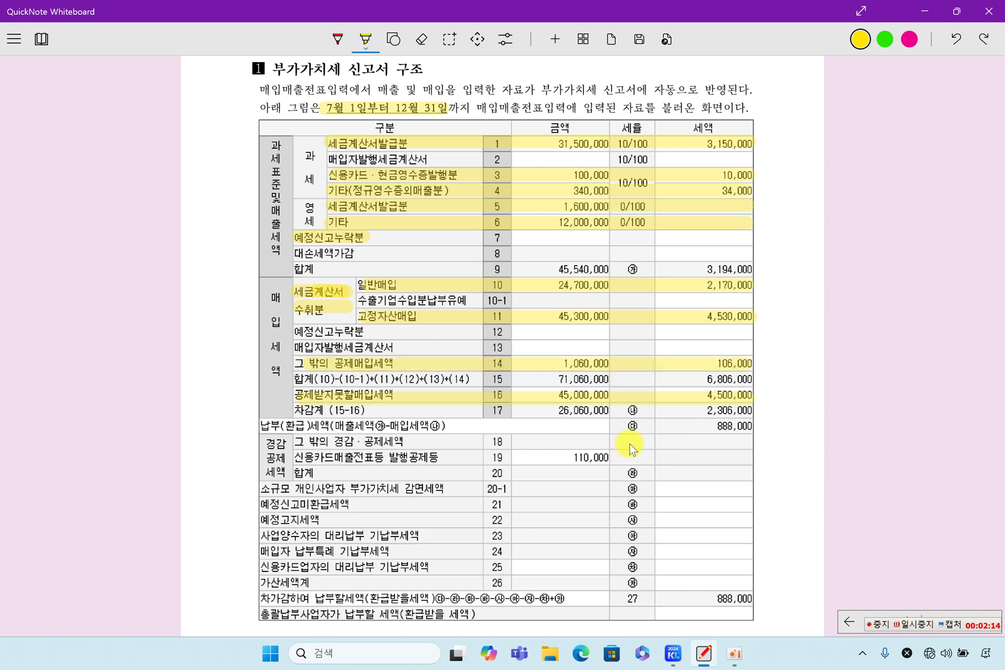
Draw red rectangles around the 세액 amounts of rows 9, 17 and 27.
{"action": "left_click", "coordinate": [393, 43]}
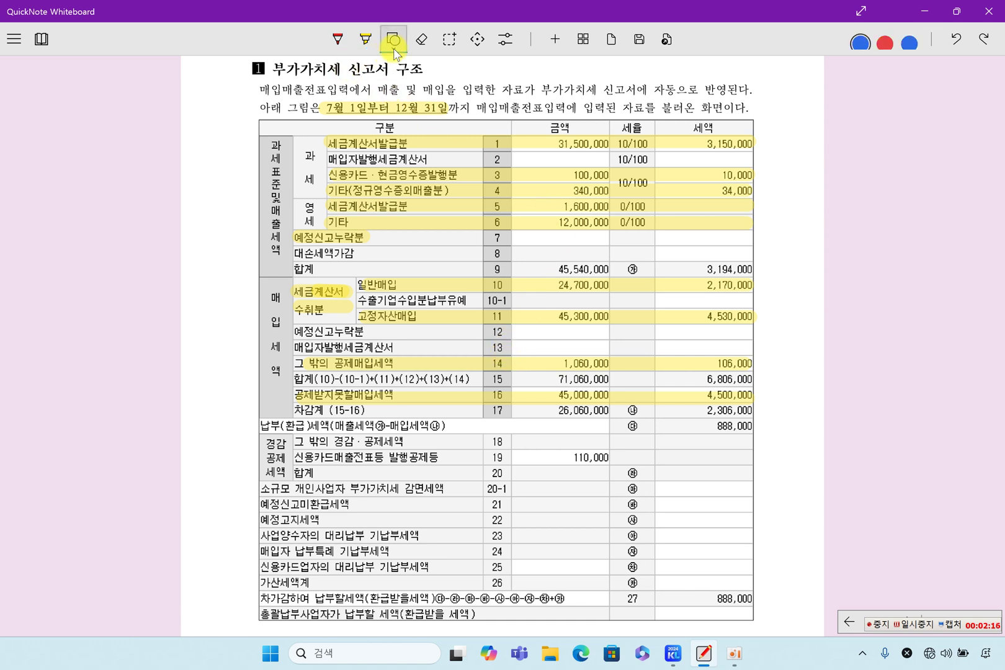
{"action": "left_click", "coordinate": [393, 40]}
{"action": "left_click", "coordinate": [413, 106]}
{"action": "left_click", "coordinate": [884, 45]}
{"action": "left_click_drag", "start_coordinate": [656, 263], "coordinate": [751, 275]}
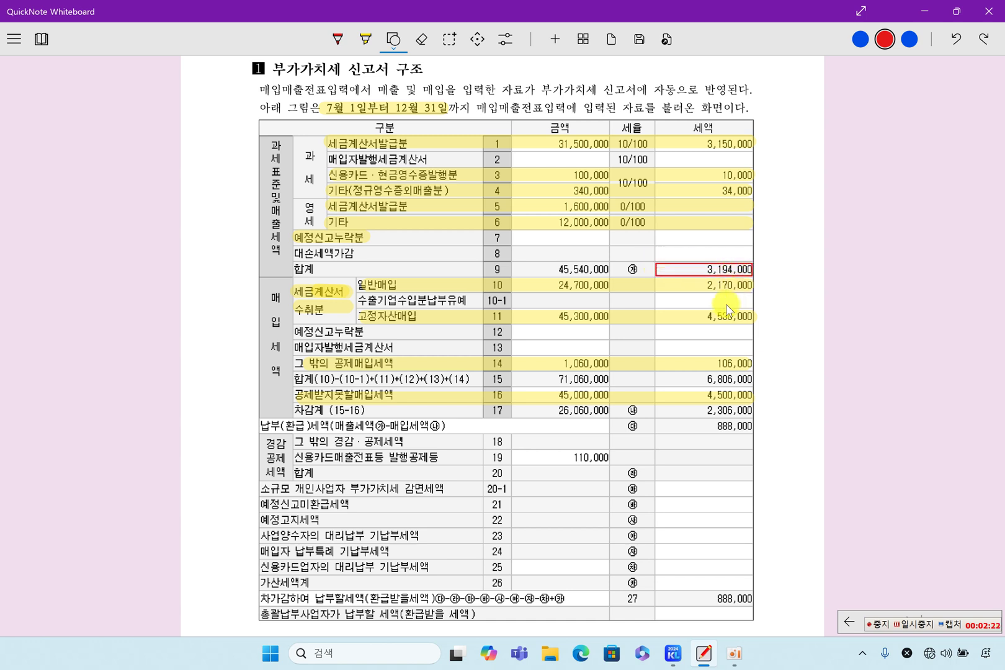
{"action": "left_click_drag", "start_coordinate": [656, 402], "coordinate": [753, 418]}
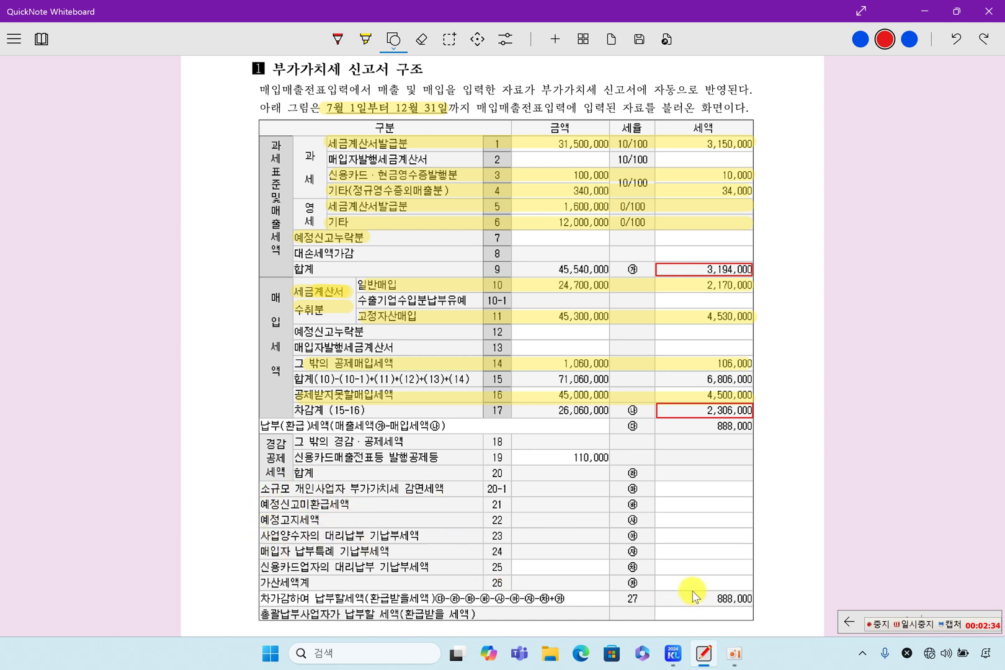
{"action": "left_click_drag", "start_coordinate": [693, 592], "coordinate": [754, 605]}
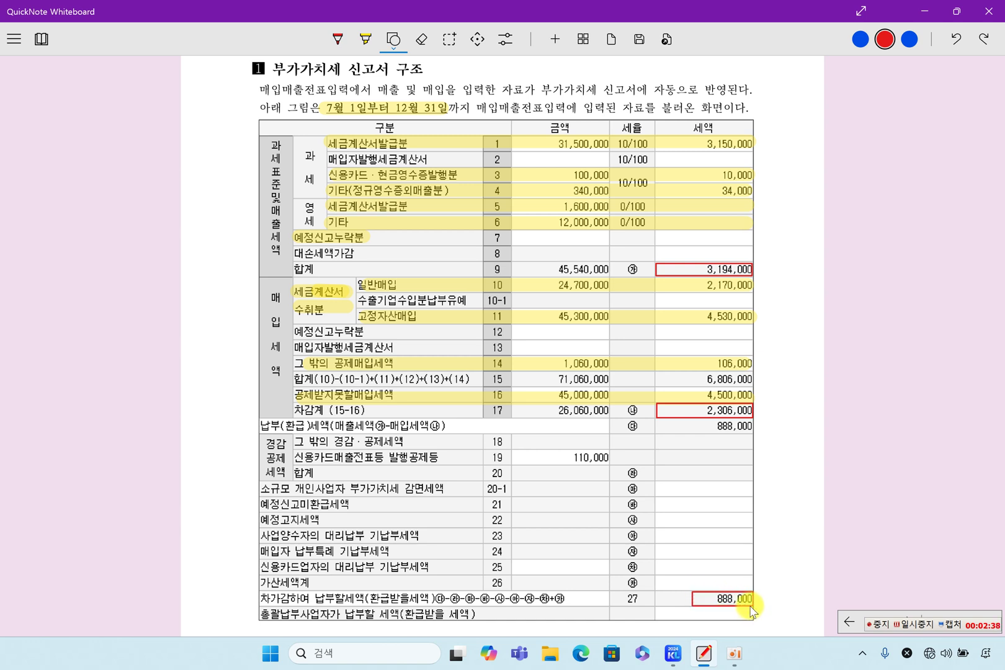
Switch to KcLep, open the 부가가치세신고서 and load the period from July 1 to December 31, 2025.
{"action": "left_click", "coordinate": [935, 11]}
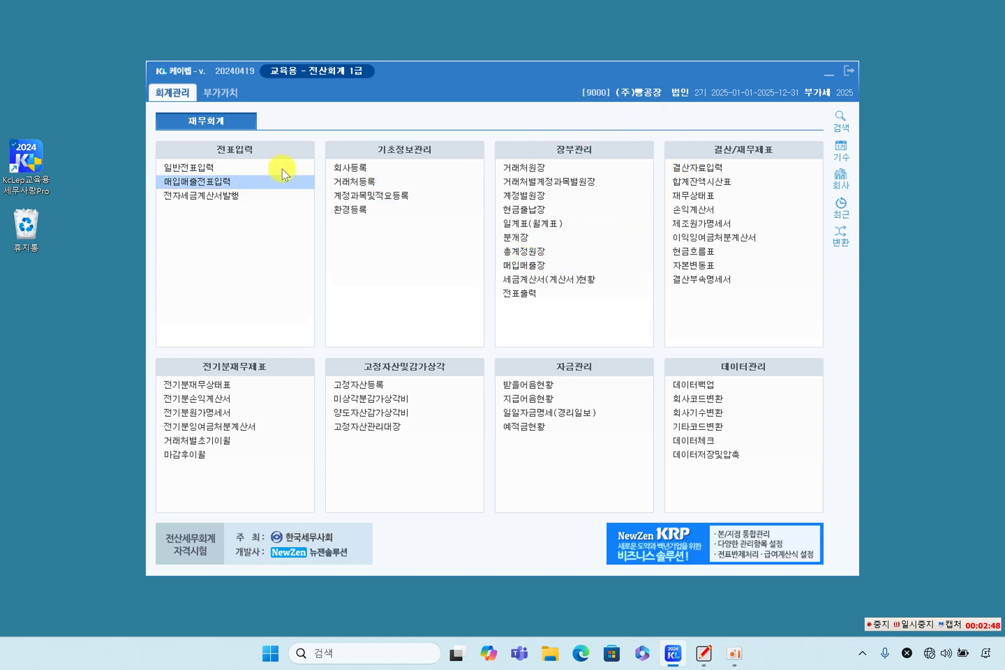
{"action": "left_click", "coordinate": [222, 91]}
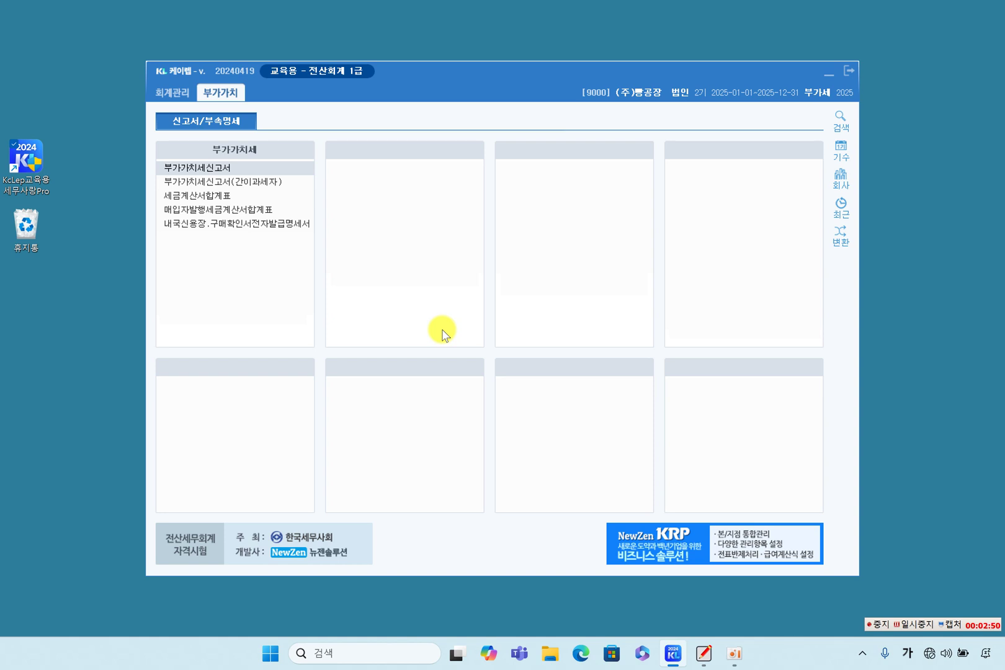
{"action": "left_click", "coordinate": [201, 173]}
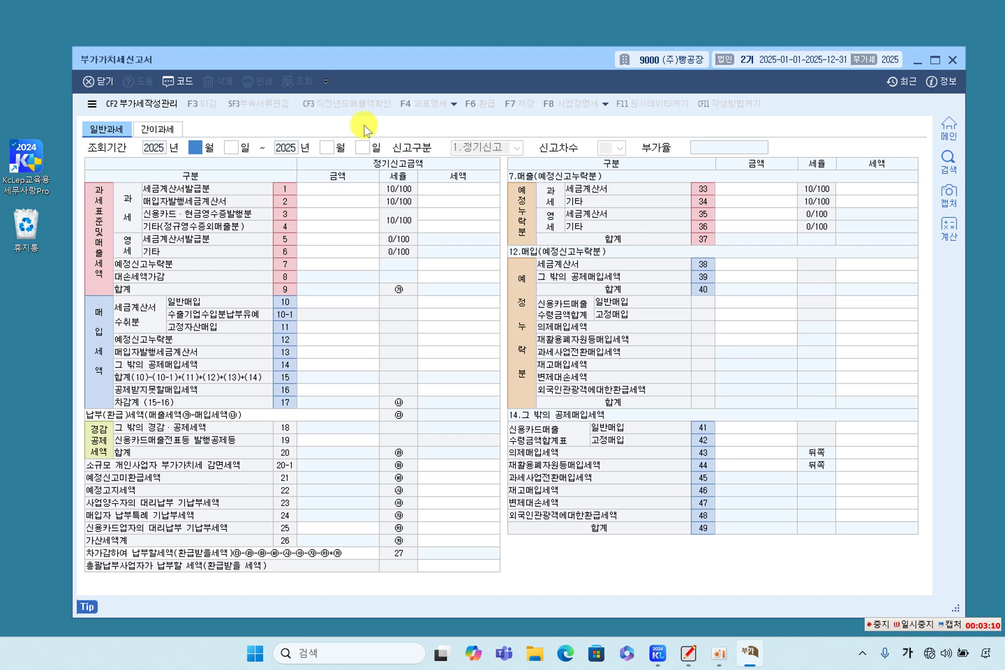
{"action": "type", "text": "1"}
{"action": "key", "text": "Return"}
{"action": "key", "text": "Return"}
{"action": "type", "text": "12"}
{"action": "key", "text": "Return"}
{"action": "key", "text": "Return"}
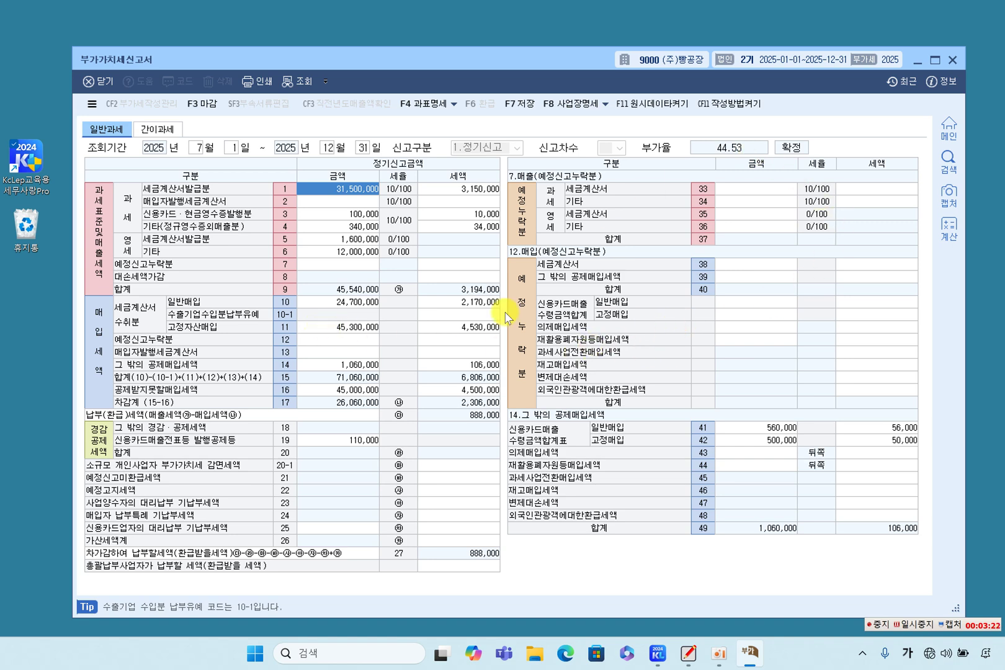
Examine the 예정신고누락분 rows 7 and 12, and row 14 그 밖의 공제매입세액 with its detail rows 41 to 44.
{"action": "left_click", "coordinate": [339, 264]}
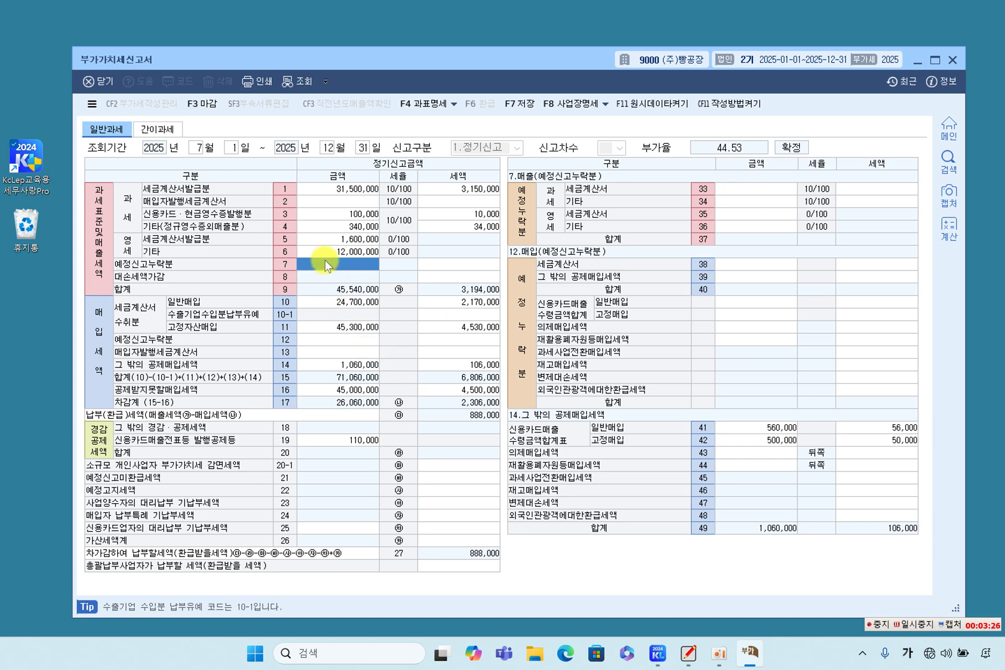
{"action": "left_click", "coordinate": [326, 339]}
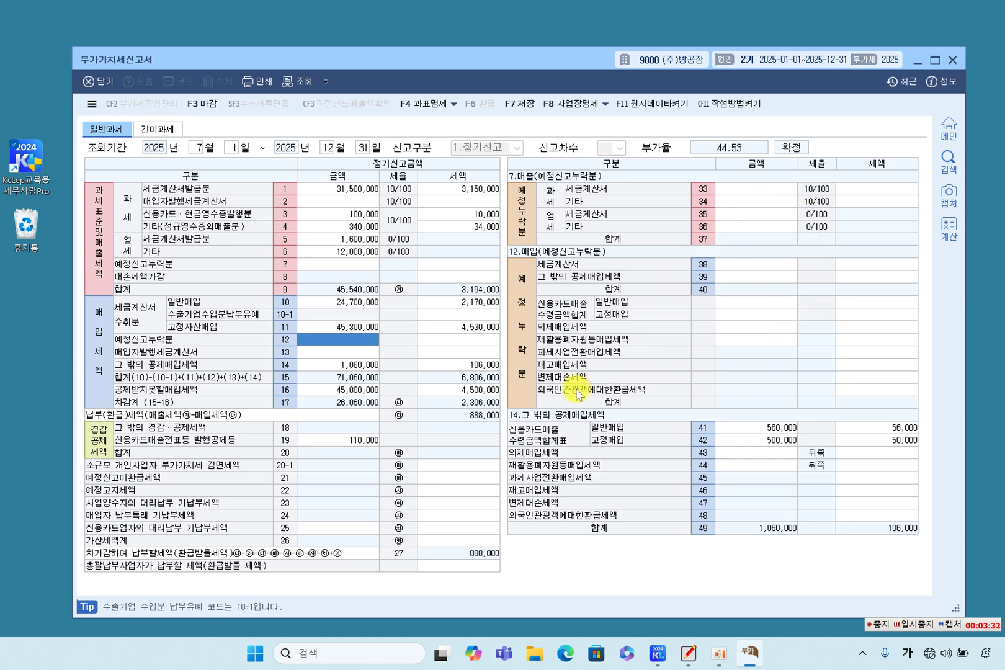
{"action": "left_click", "coordinate": [354, 365]}
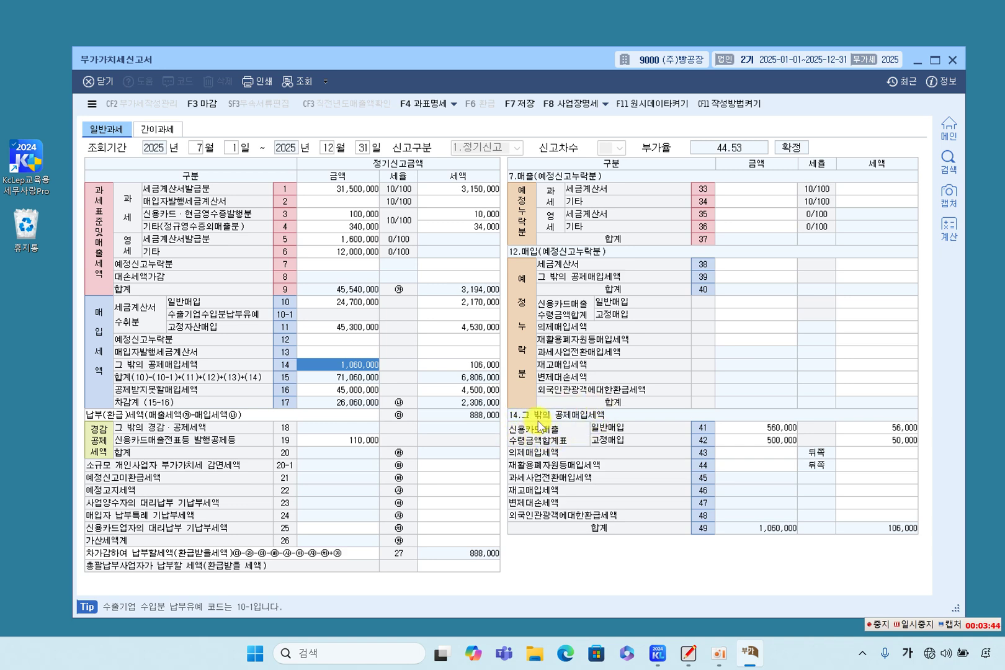
{"action": "left_click", "coordinate": [736, 432]}
{"action": "left_click", "coordinate": [740, 445]}
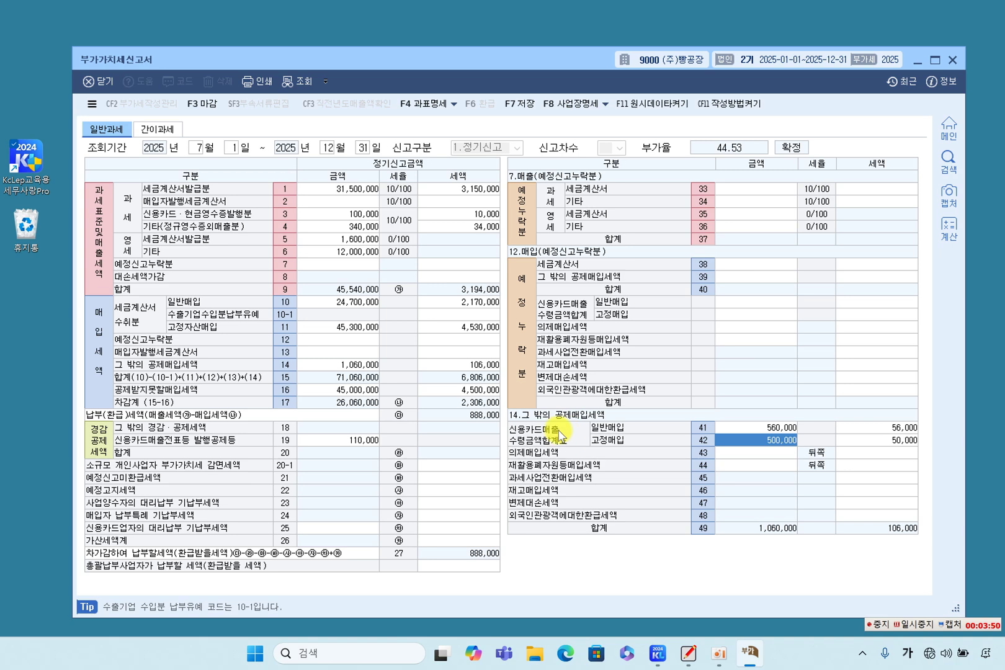
{"action": "left_click", "coordinate": [857, 441]}
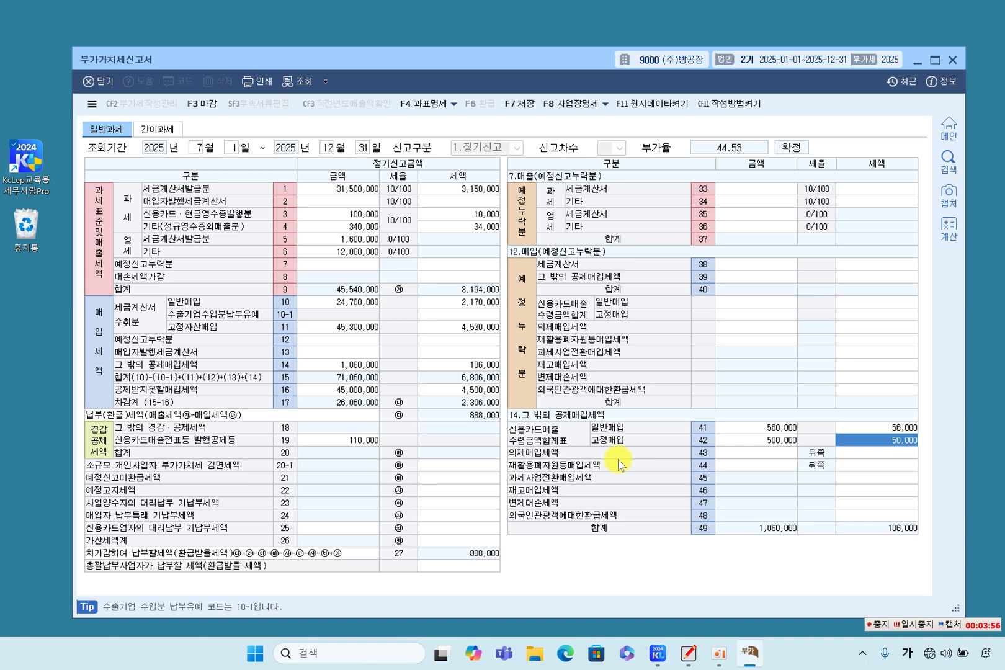
{"action": "left_click", "coordinate": [738, 449]}
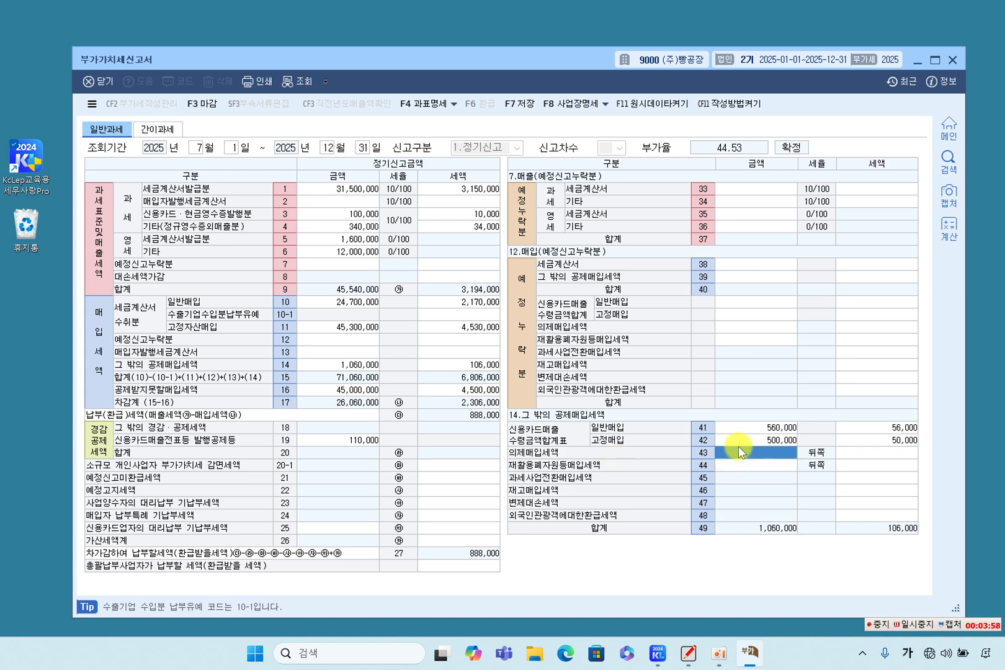
{"action": "left_click", "coordinate": [742, 466]}
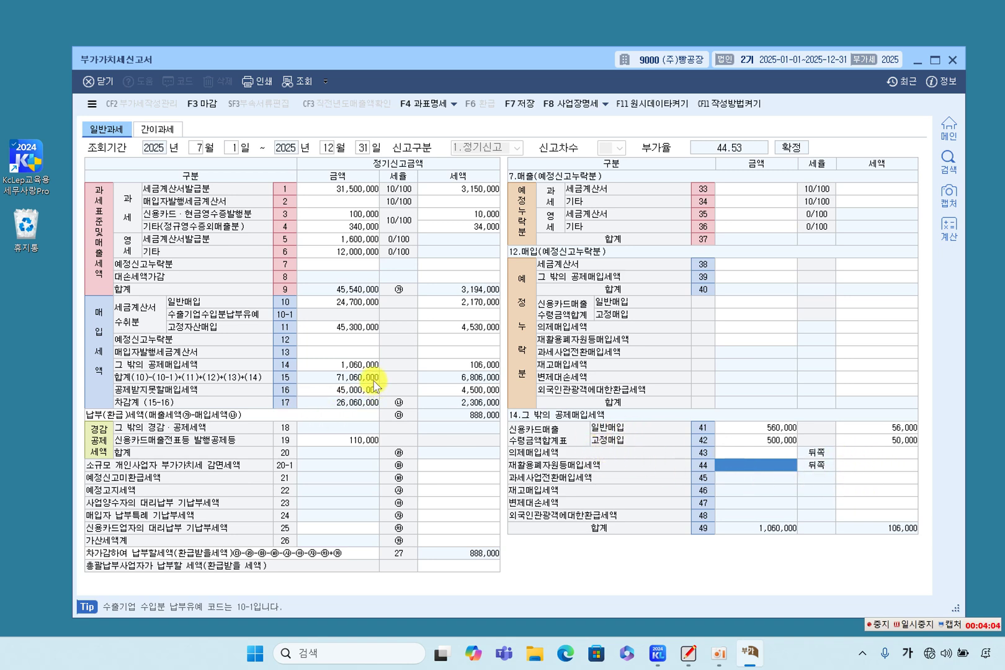
{"action": "left_click", "coordinate": [357, 366]}
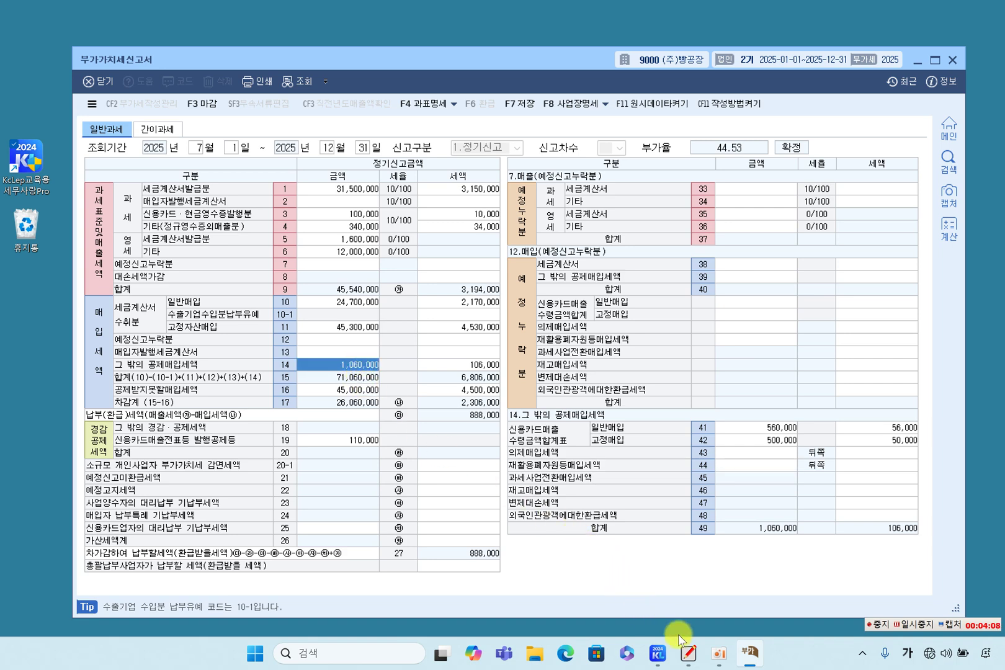
Switch back to QuickNote Whiteboard and highlight 세금계산서발급 and 매출에 과세로 in item (1) below the table in yellow.
{"action": "left_click", "coordinate": [688, 656]}
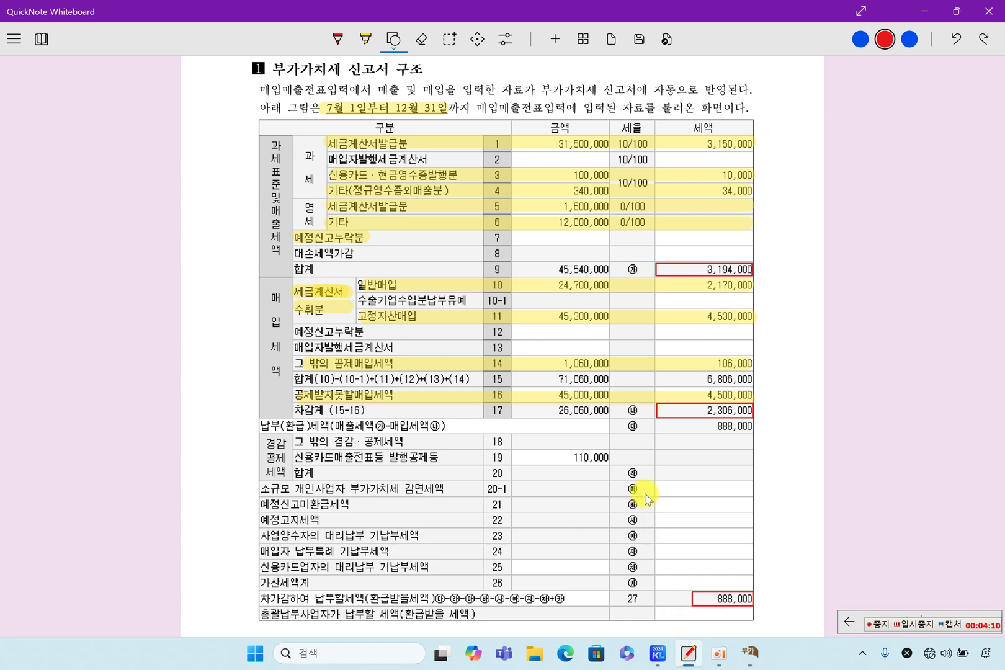
{"action": "scroll", "coordinate": [594, 432], "scroll_direction": "down", "scroll_amount": 3}
{"action": "scroll", "coordinate": [593, 432], "scroll_direction": "down", "scroll_amount": 6}
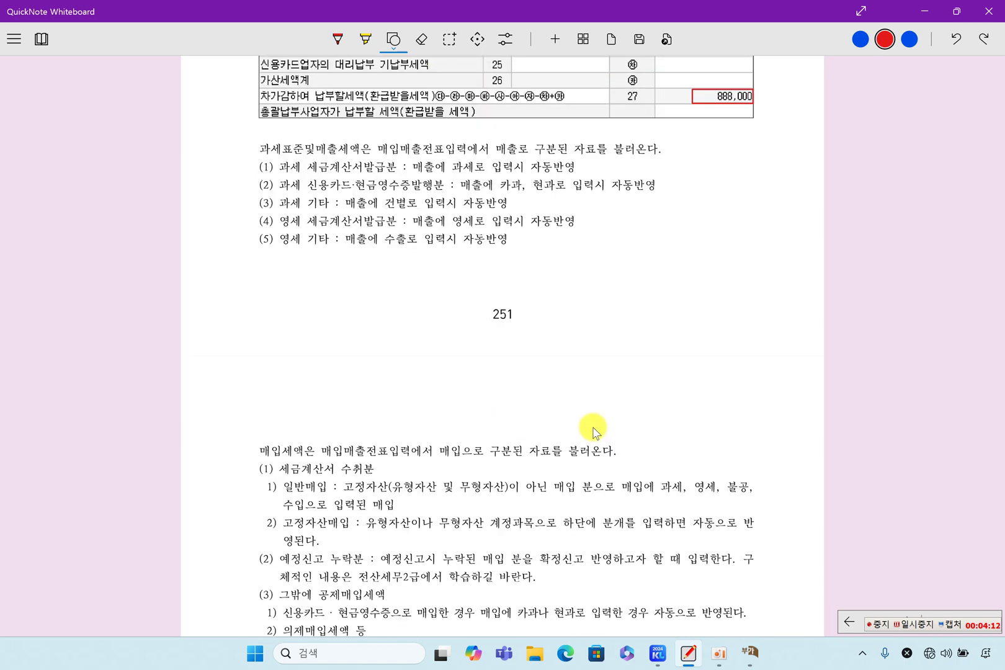
{"action": "scroll", "coordinate": [594, 432], "scroll_direction": "down", "scroll_amount": 2}
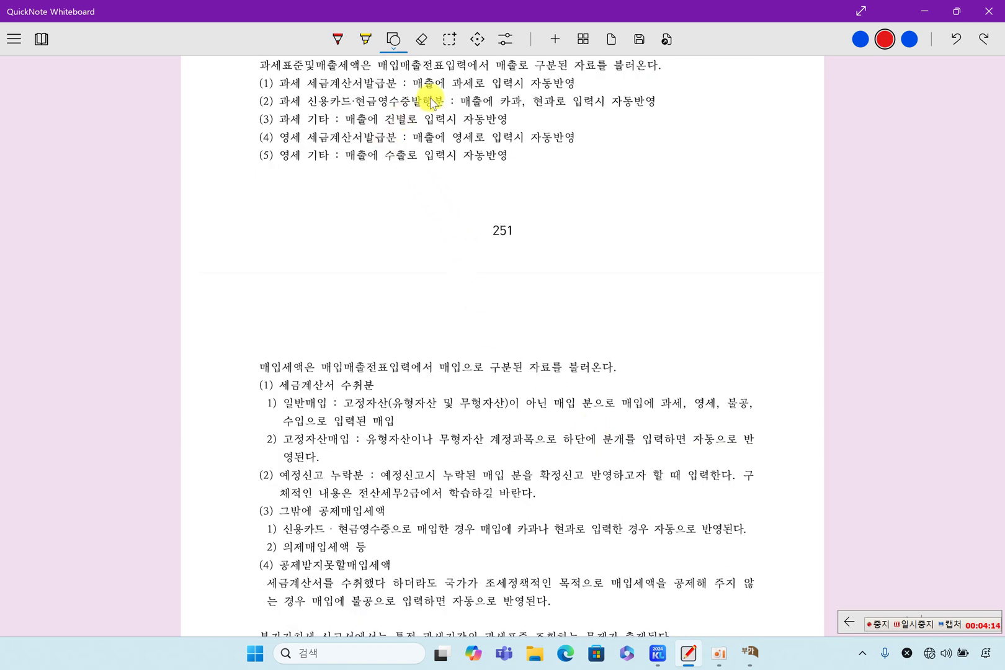
{"action": "left_click", "coordinate": [365, 40]}
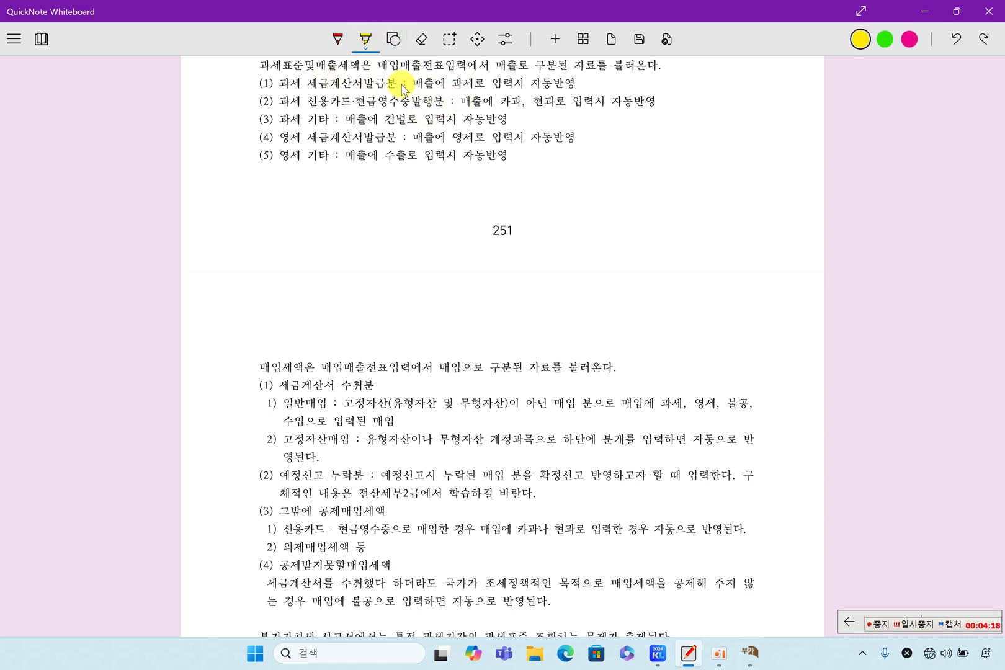
{"action": "left_click_drag", "start_coordinate": [418, 84], "coordinate": [483, 83]}
{"action": "left_click_drag", "start_coordinate": [310, 83], "coordinate": [380, 83]}
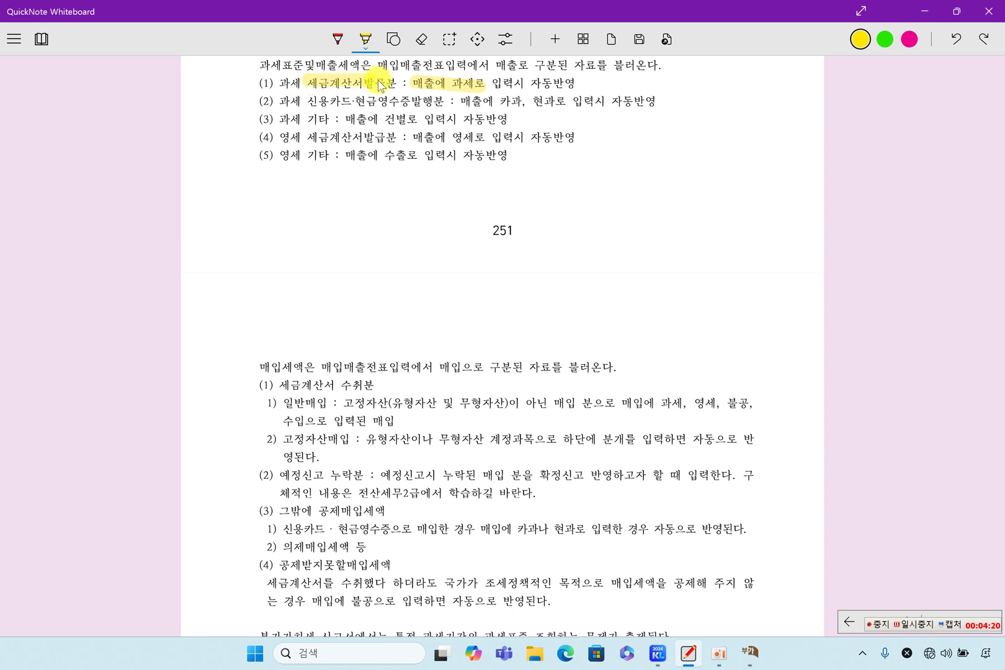
Highlight the key terms of sales items (2) to (5) in yellow: transaction types and entry codes 카과, 현과, 건별, 영세 and 수출.
{"action": "left_click_drag", "start_coordinate": [310, 100], "coordinate": [421, 101]}
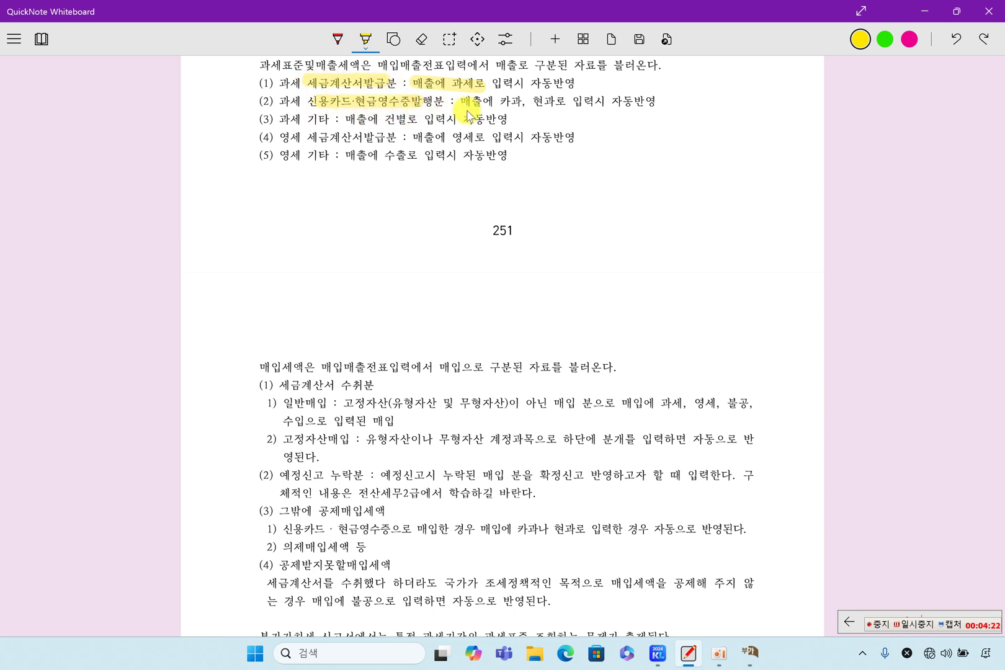
{"action": "left_click_drag", "start_coordinate": [503, 102], "coordinate": [554, 101]}
{"action": "left_click_drag", "start_coordinate": [341, 118], "coordinate": [400, 119]}
{"action": "left_click_drag", "start_coordinate": [304, 118], "coordinate": [340, 118]}
{"action": "mouse_move", "coordinate": [434, 137]}
{"action": "left_mouse_down"}
{"action": "mouse_move", "coordinate": [417, 142]}
{"action": "mouse_move", "coordinate": [484, 137]}
{"action": "left_mouse_up"}
{"action": "mouse_move", "coordinate": [291, 138]}
{"action": "left_mouse_down"}
{"action": "mouse_move", "coordinate": [366, 140]}
{"action": "mouse_move", "coordinate": [392, 144]}
{"action": "mouse_move", "coordinate": [359, 156]}
{"action": "mouse_move", "coordinate": [399, 155]}
{"action": "left_mouse_up"}
{"action": "left_click_drag", "start_coordinate": [272, 153], "coordinate": [336, 160]}
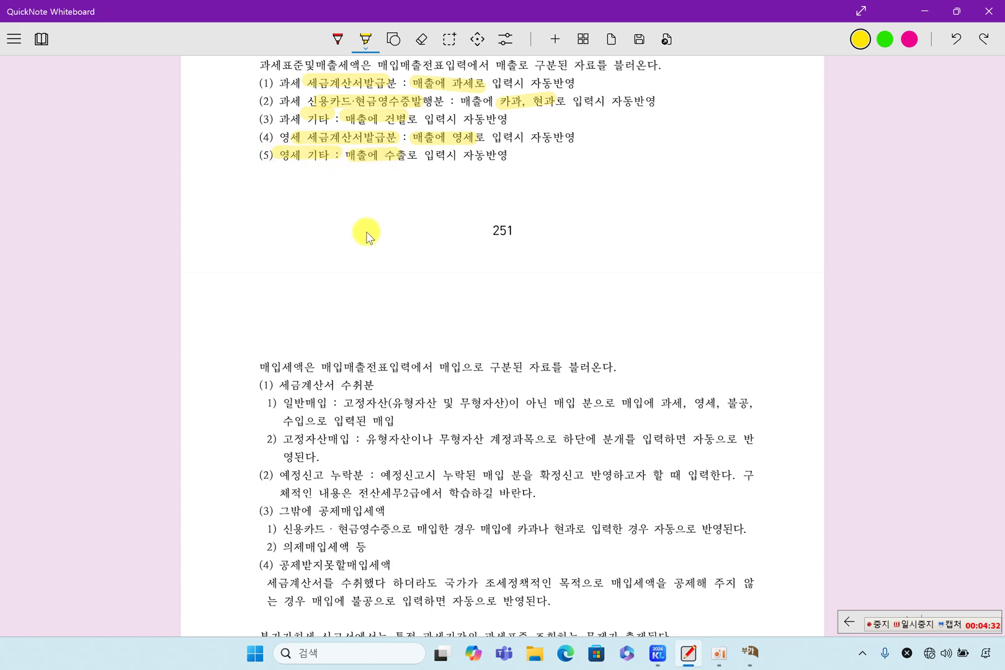
Under purchase item (1), highlight 일반매입, 과세, 영세, 불공, 수입, 고정자산매입 and the numbers of both sub-items in yellow.
{"action": "scroll", "coordinate": [374, 338], "scroll_direction": "down", "scroll_amount": 3}
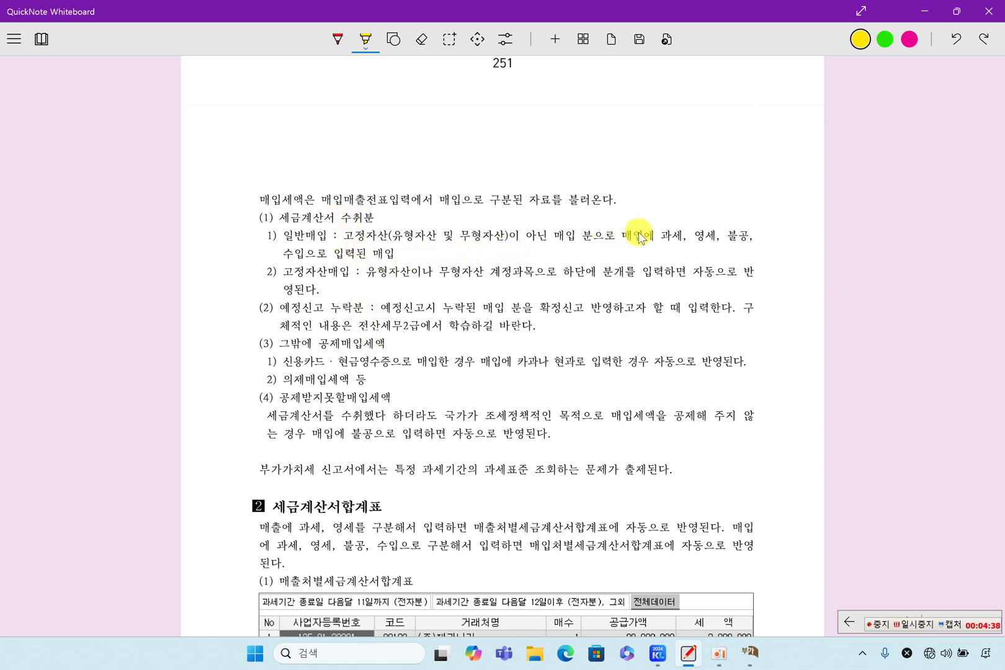
{"action": "left_click_drag", "start_coordinate": [662, 237], "coordinate": [749, 236]}
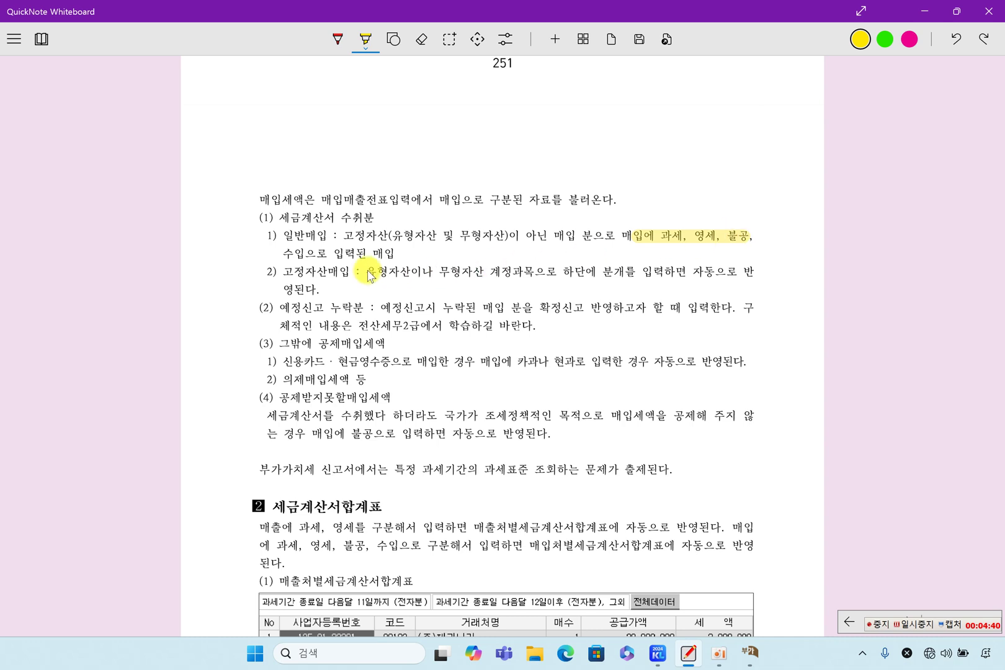
{"action": "left_click_drag", "start_coordinate": [285, 251], "coordinate": [324, 239]}
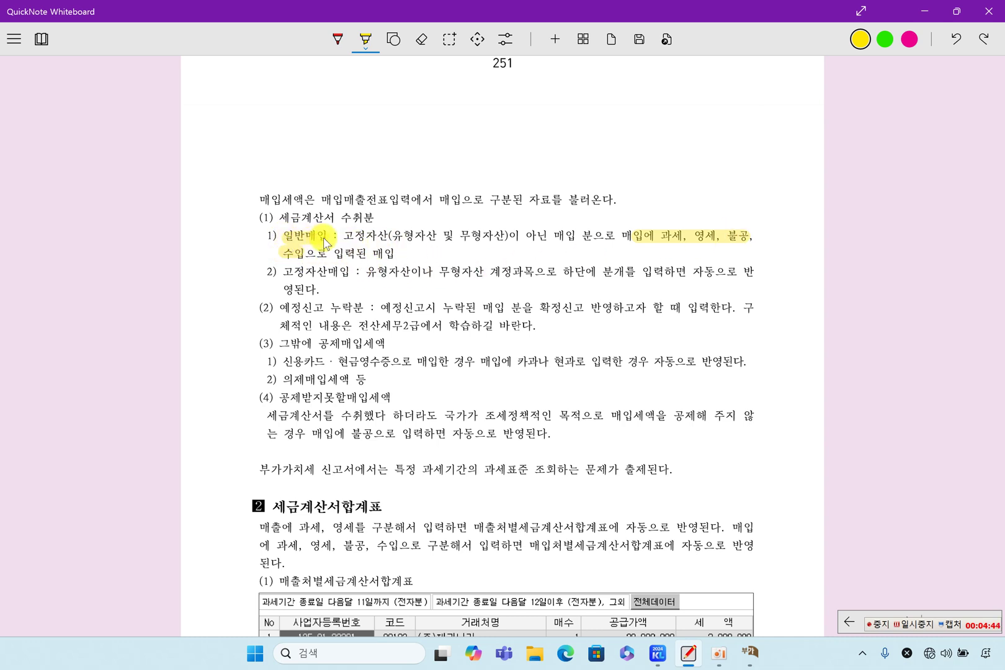
{"action": "left_click_drag", "start_coordinate": [284, 273], "coordinate": [331, 276]}
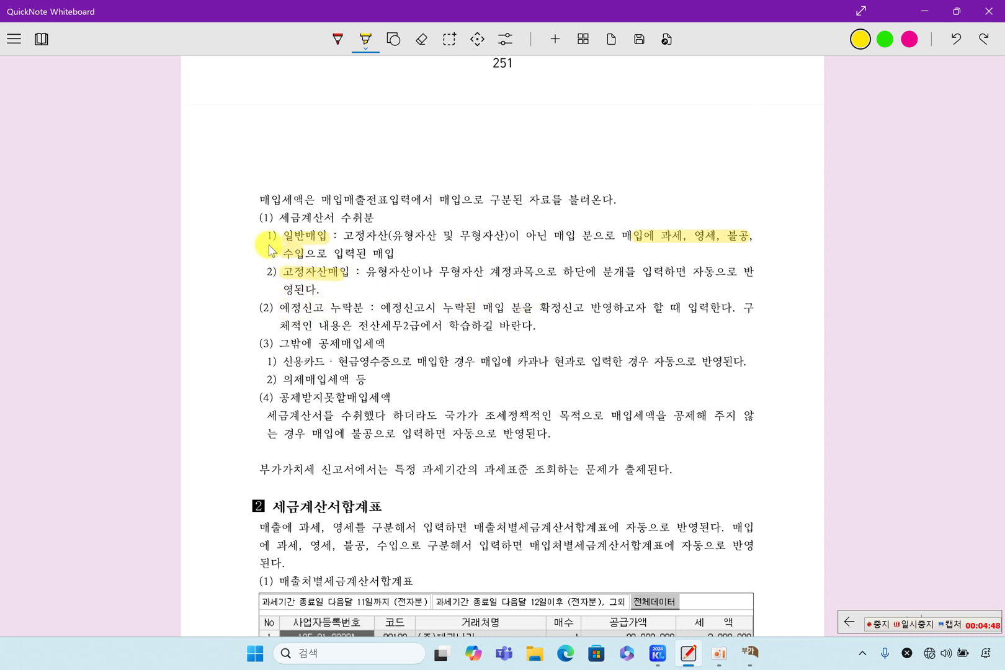
{"action": "left_click_drag", "start_coordinate": [271, 233], "coordinate": [273, 277]}
Highlight 예정신고 누락분 and 확정신고 in purchase item (2), and 그밖에 공제매입세액, 신용카드·현금영수증, 카과나 현과 and 의제매입세액 in item (3).
{"action": "left_click_drag", "start_coordinate": [287, 308], "coordinate": [363, 308]}
{"action": "left_click_drag", "start_coordinate": [538, 307], "coordinate": [583, 309]}
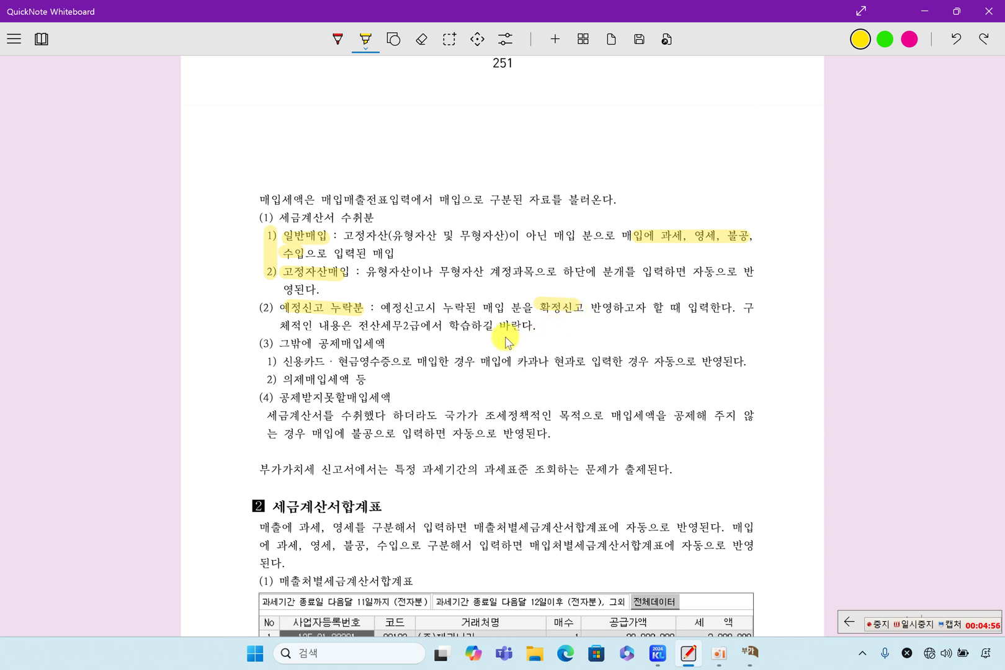
{"action": "left_click_drag", "start_coordinate": [280, 343], "coordinate": [384, 343]}
{"action": "left_click_drag", "start_coordinate": [290, 363], "coordinate": [400, 366]}
{"action": "left_click_drag", "start_coordinate": [512, 363], "coordinate": [572, 369]}
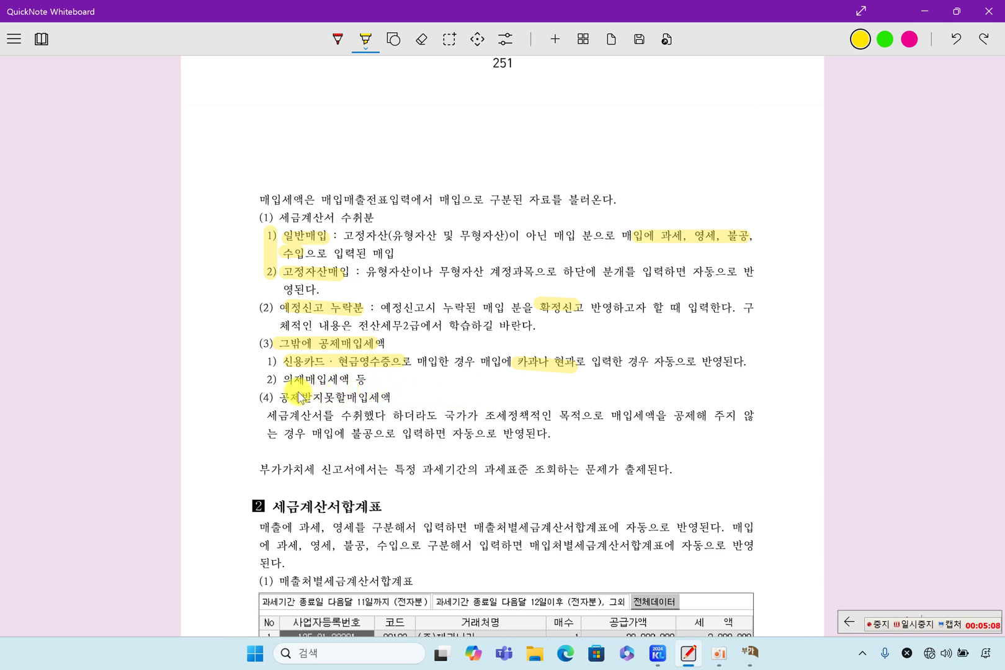
{"action": "left_click_drag", "start_coordinate": [287, 384], "coordinate": [348, 381]}
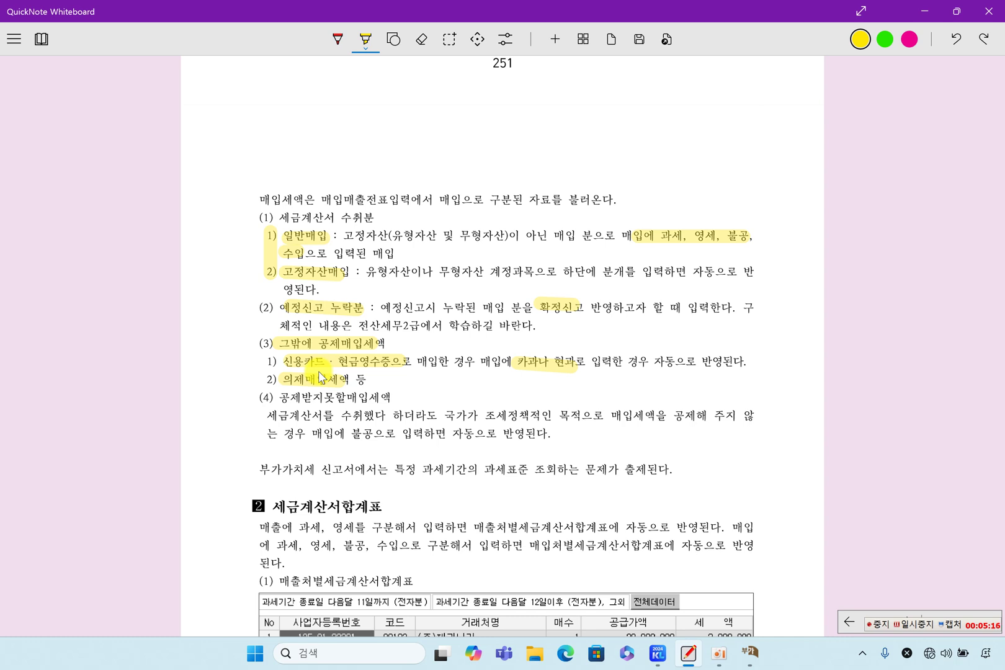
Highlight 공제받지못할매입세액, 세금계산서를 수취 and 조세정책적인 목적 in purchase item (4), plus the full headings of items (1) and (4).
{"action": "left_click_drag", "start_coordinate": [277, 397], "coordinate": [374, 403]}
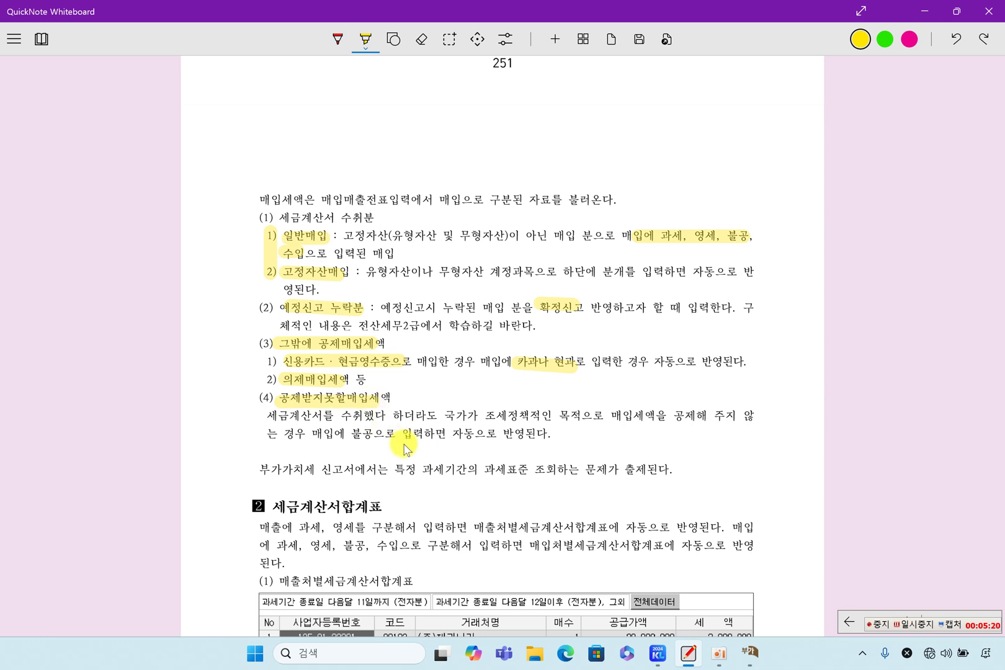
{"action": "left_click_drag", "start_coordinate": [300, 415], "coordinate": [364, 416]}
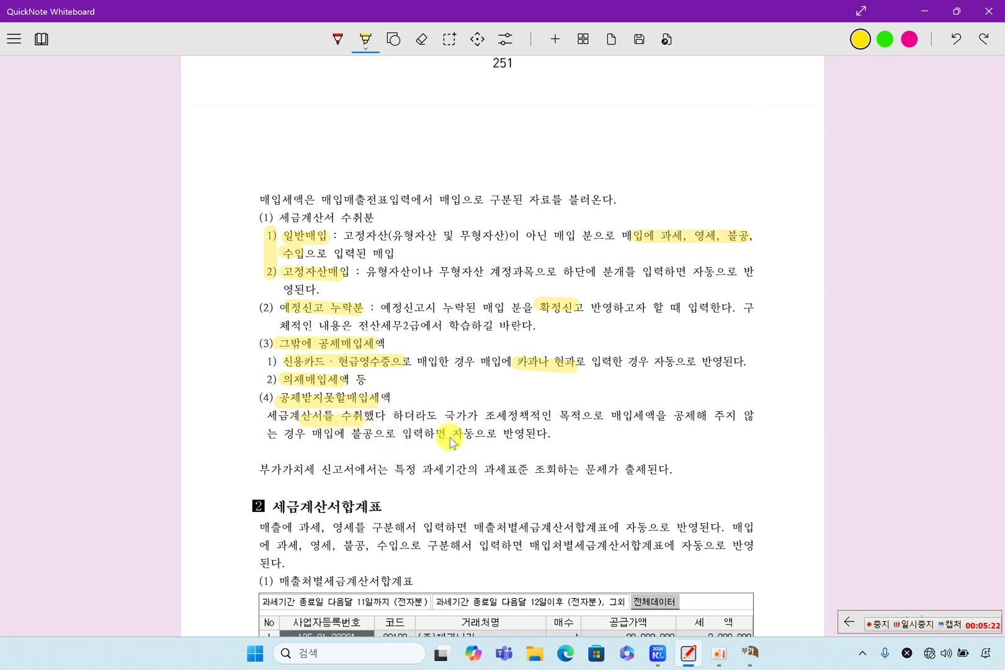
{"action": "mouse_move", "coordinate": [521, 414]}
{"action": "left_mouse_down"}
{"action": "mouse_move", "coordinate": [528, 434]}
{"action": "mouse_move", "coordinate": [515, 417]}
{"action": "mouse_move", "coordinate": [576, 417]}
{"action": "mouse_move", "coordinate": [594, 430]}
{"action": "left_mouse_up"}
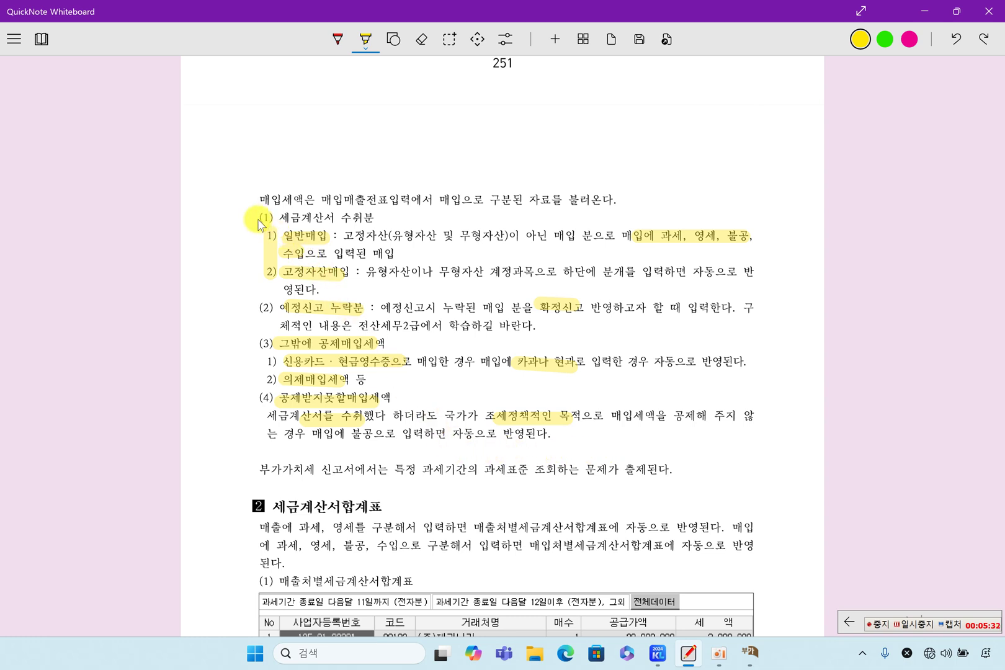
{"action": "left_click_drag", "start_coordinate": [245, 218], "coordinate": [382, 217]}
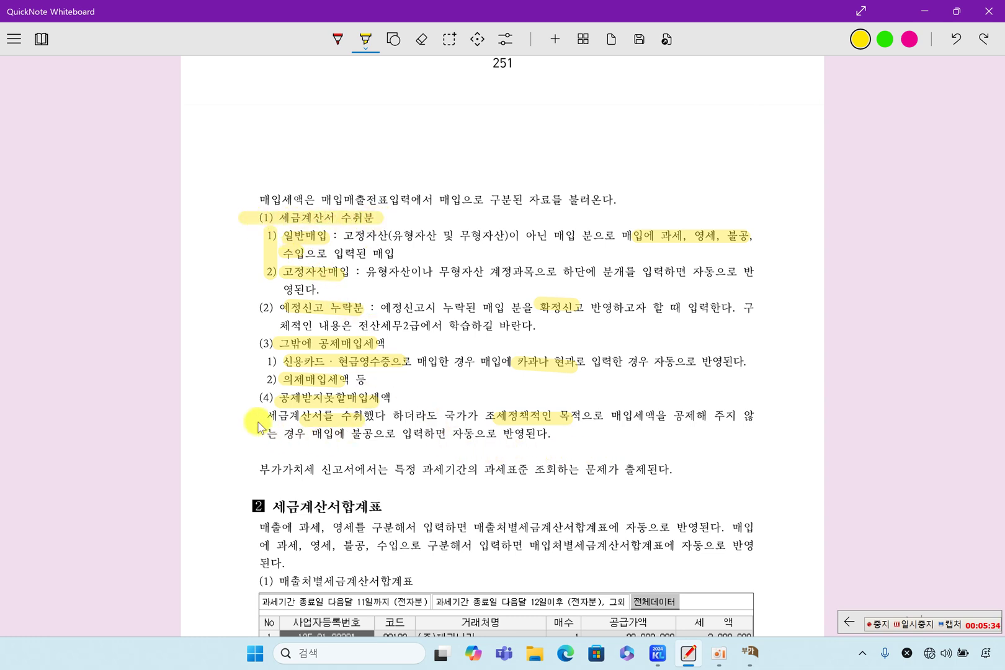
{"action": "left_click_drag", "start_coordinate": [241, 400], "coordinate": [397, 397]}
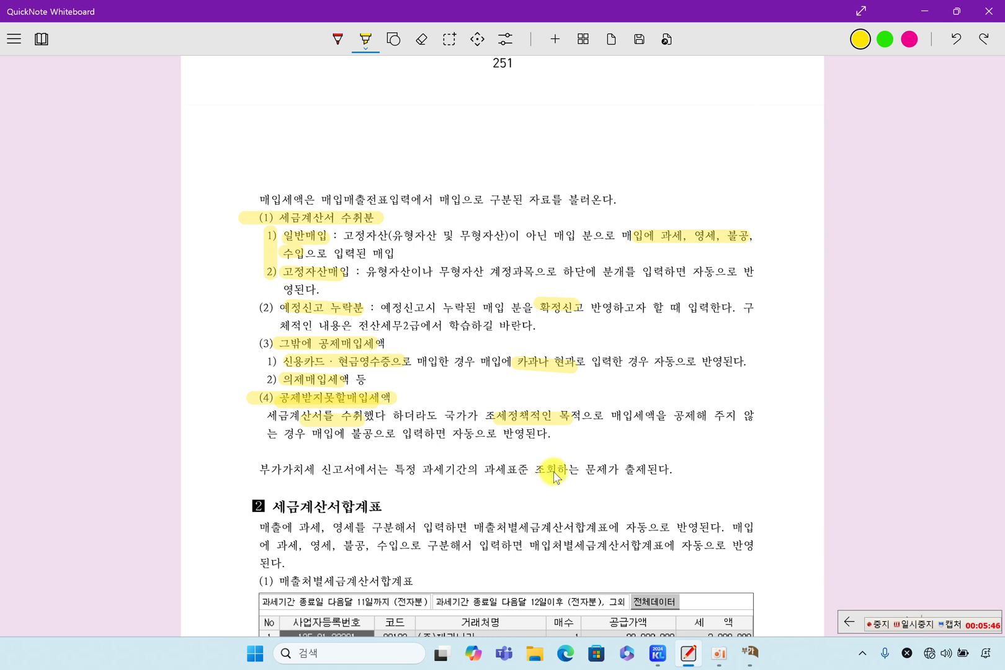
Highlight 과세표준 in the VAT return exam note and the headings 매출처별세금계산서합계표 and 매입처별세금계산서합계표 in section 2.
{"action": "scroll", "coordinate": [553, 472], "scroll_direction": "down", "scroll_amount": 3}
{"action": "left_click_drag", "start_coordinate": [480, 385], "coordinate": [516, 386]}
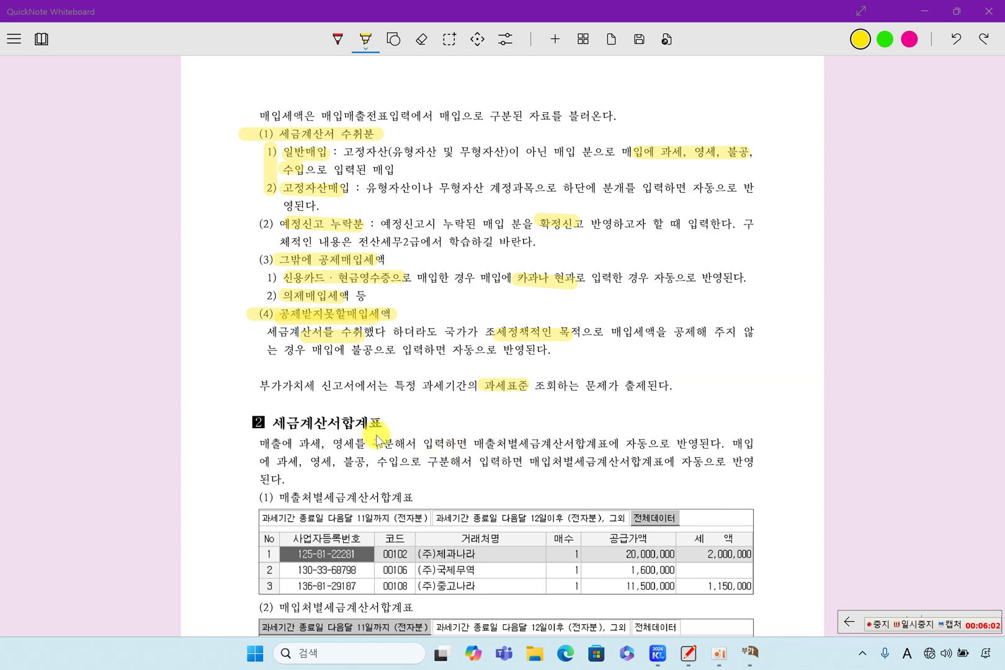
{"action": "left_click_drag", "start_coordinate": [278, 498], "coordinate": [402, 502]}
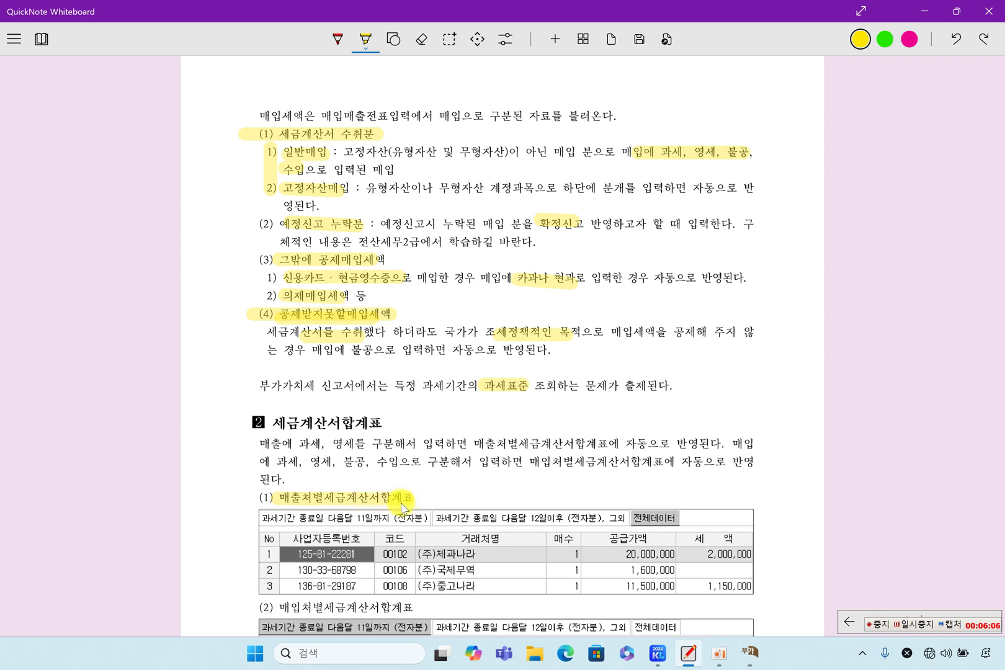
{"action": "scroll", "coordinate": [401, 507], "scroll_direction": "down", "scroll_amount": 3}
{"action": "left_click_drag", "start_coordinate": [276, 439], "coordinate": [349, 445]}
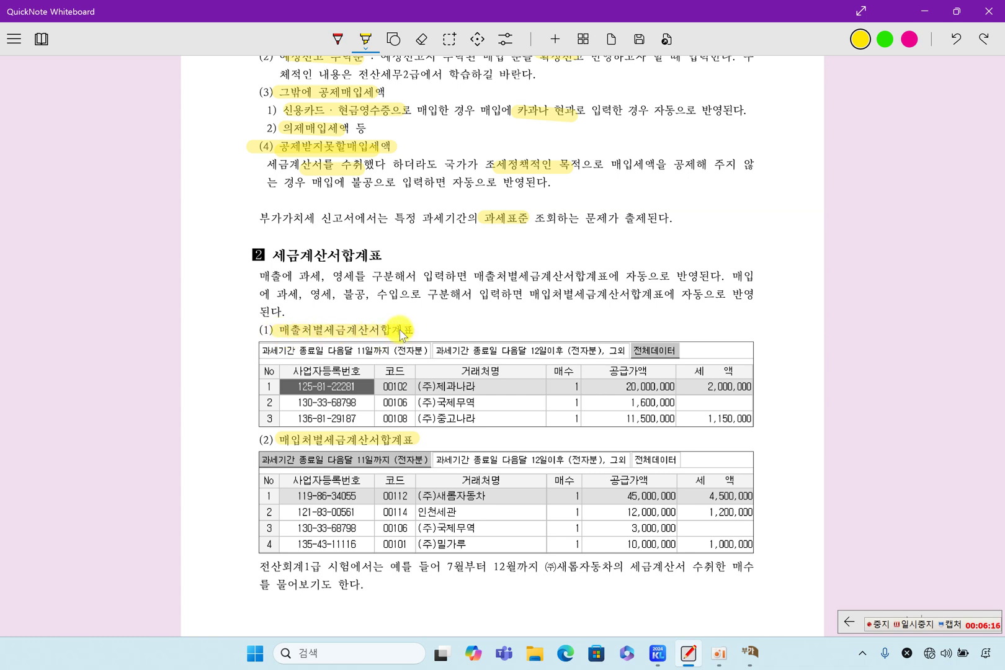
Highlight the sales and purchase types and 자동으로 반영 in section 2's introduction, plus ㈜새롬자동차 and 세금계산서 수취한 매수 in its exam note.
{"action": "left_click_drag", "start_coordinate": [254, 277], "coordinate": [352, 280]}
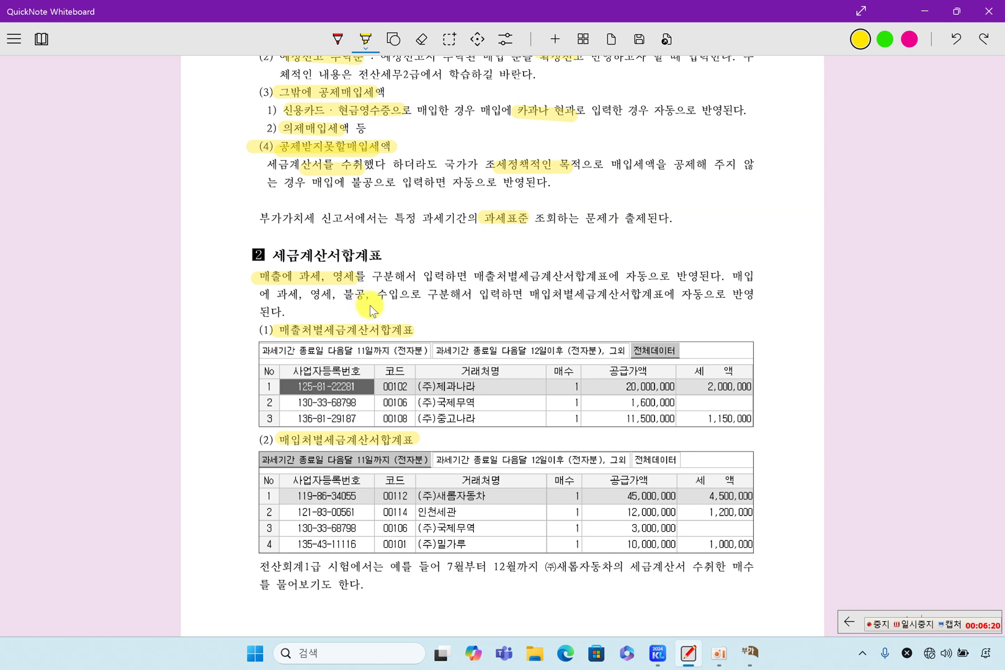
{"action": "left_click_drag", "start_coordinate": [625, 276], "coordinate": [689, 276]}
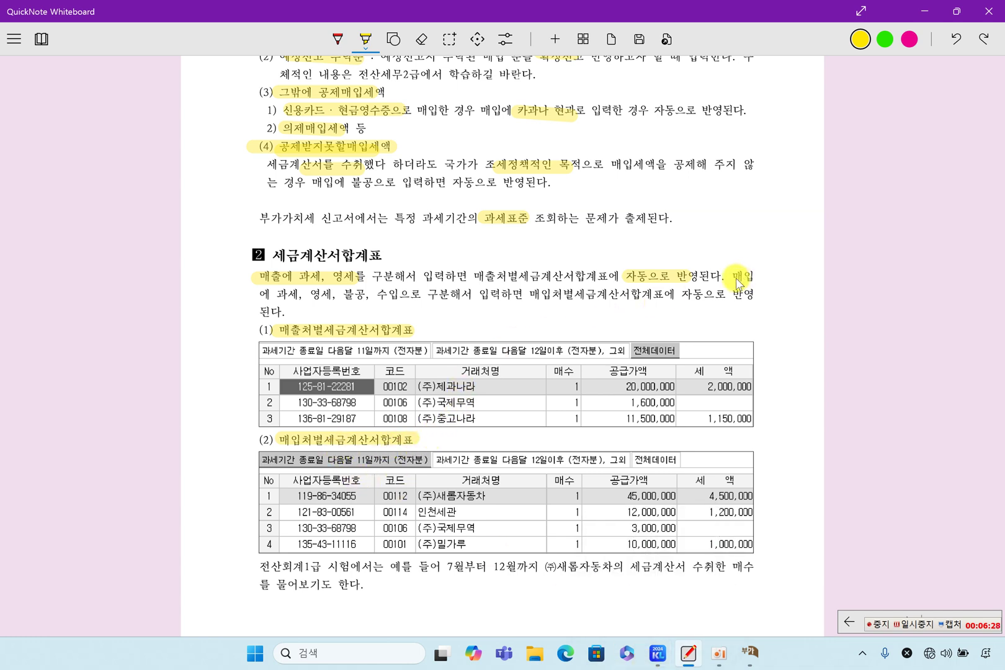
{"action": "left_click_drag", "start_coordinate": [276, 295], "coordinate": [397, 305]}
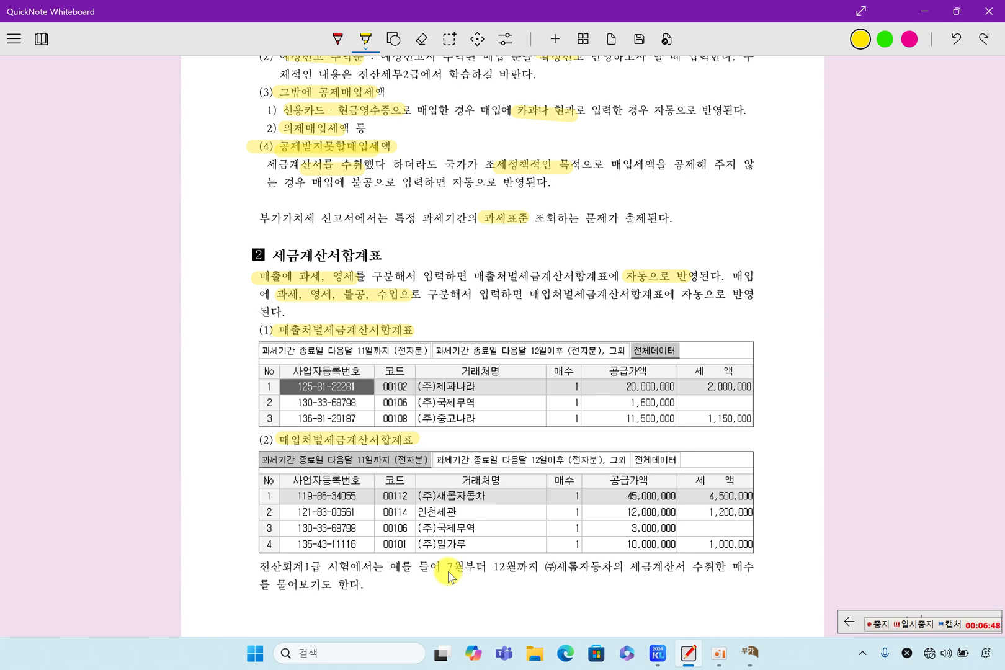
{"action": "left_click_drag", "start_coordinate": [538, 568], "coordinate": [735, 568]}
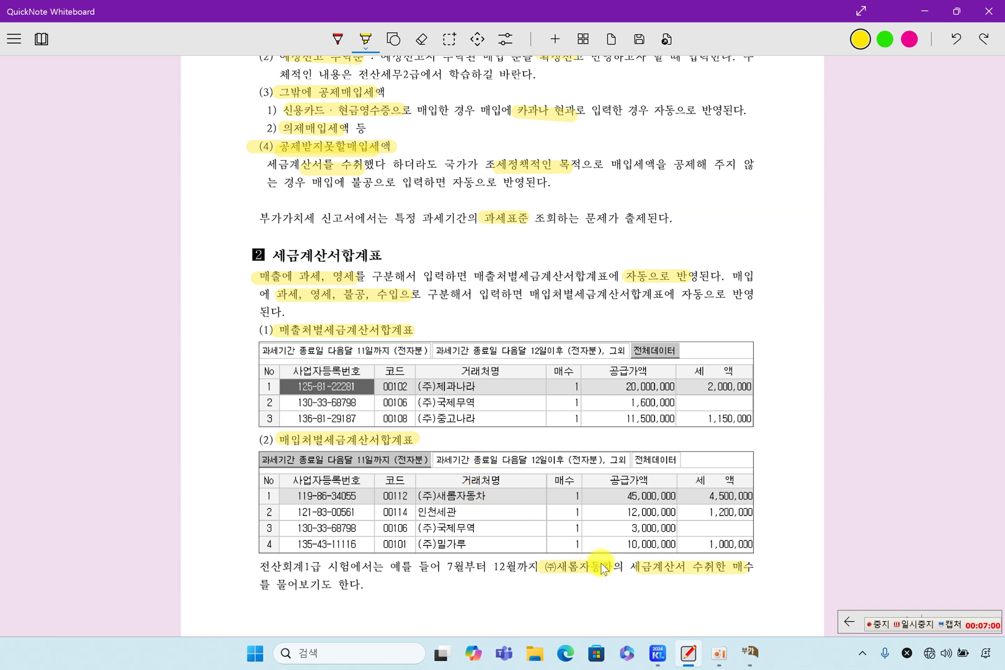
Switch to KcLep, open the 세금계산서합계표 and load the regular return for July to December 2025.
{"action": "left_click", "coordinate": [657, 653]}
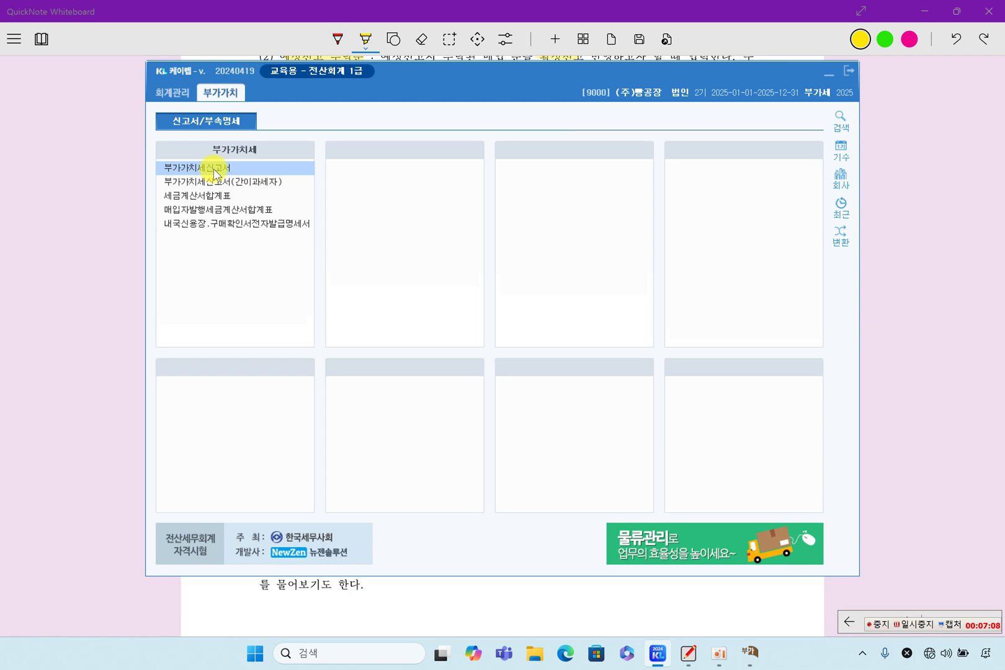
{"action": "left_click", "coordinate": [218, 197]}
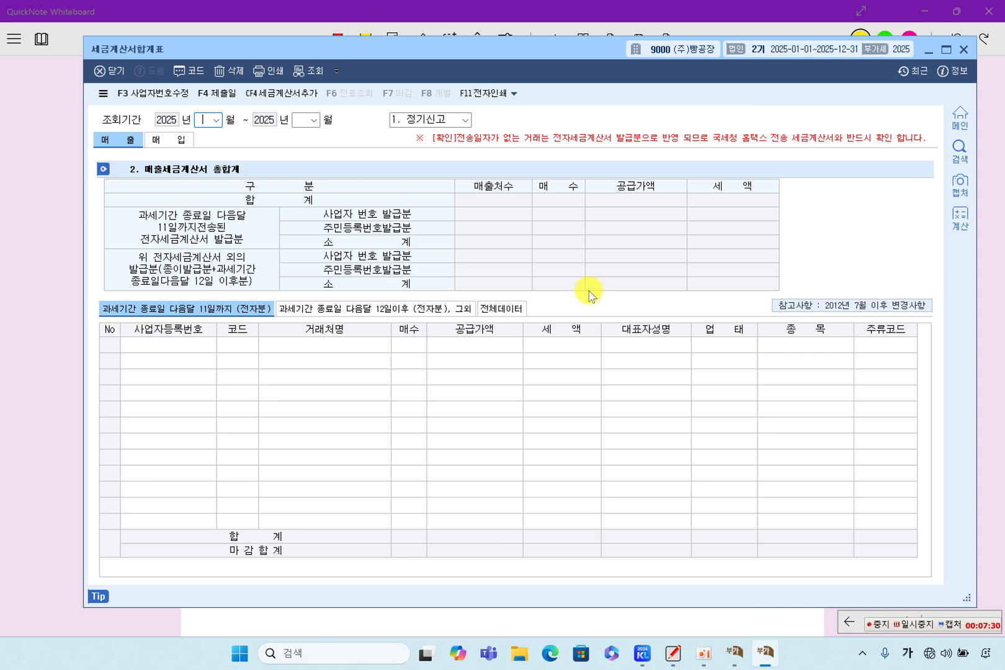
{"action": "key", "text": "Return"}
{"action": "type", "text": "12"}
{"action": "key", "text": "Return"}
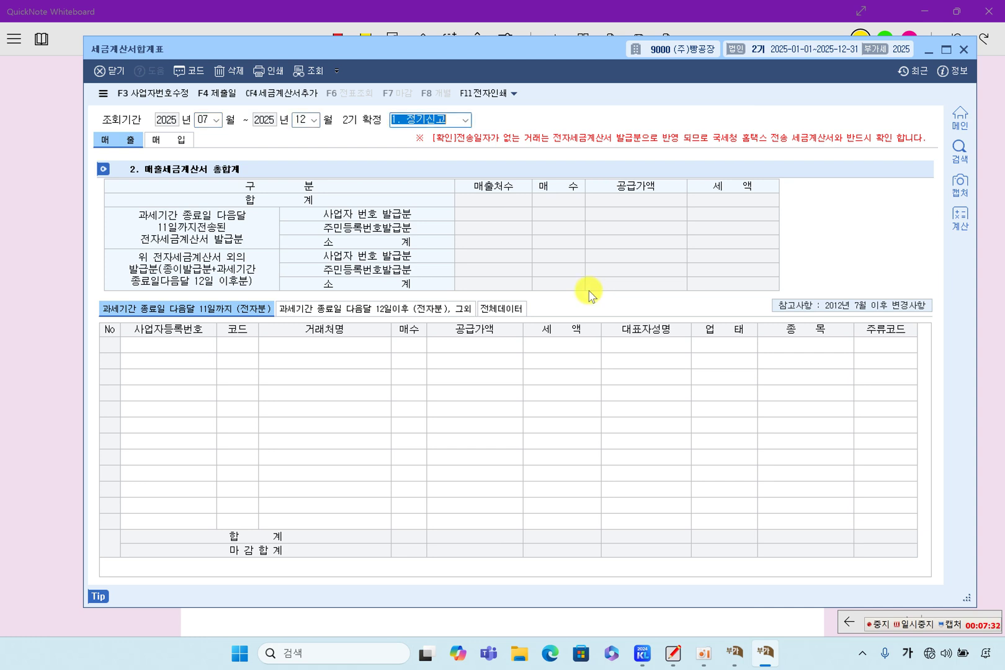
{"action": "key", "text": "Return"}
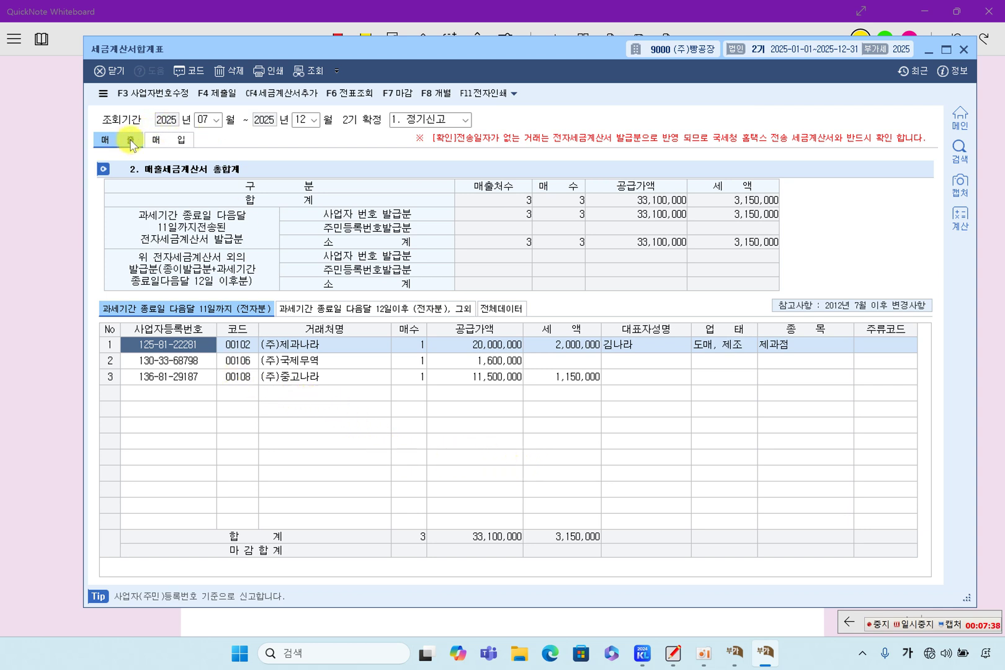
View the 매입 summary, return to the 매출 summary and examine the codes and names of the listed customers.
{"action": "left_click", "coordinate": [156, 139]}
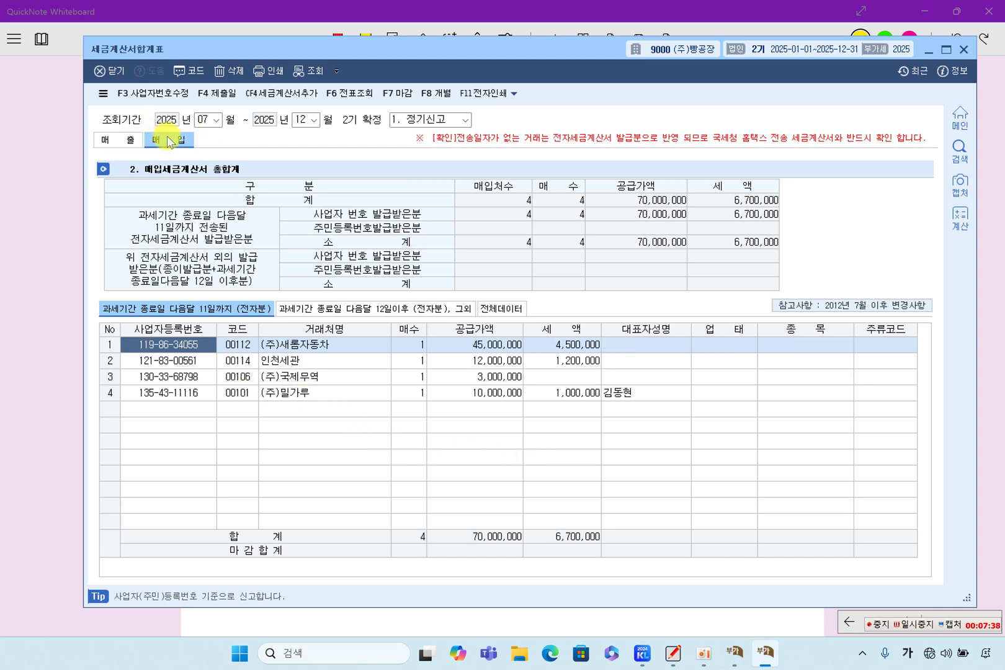
{"action": "left_click", "coordinate": [117, 140]}
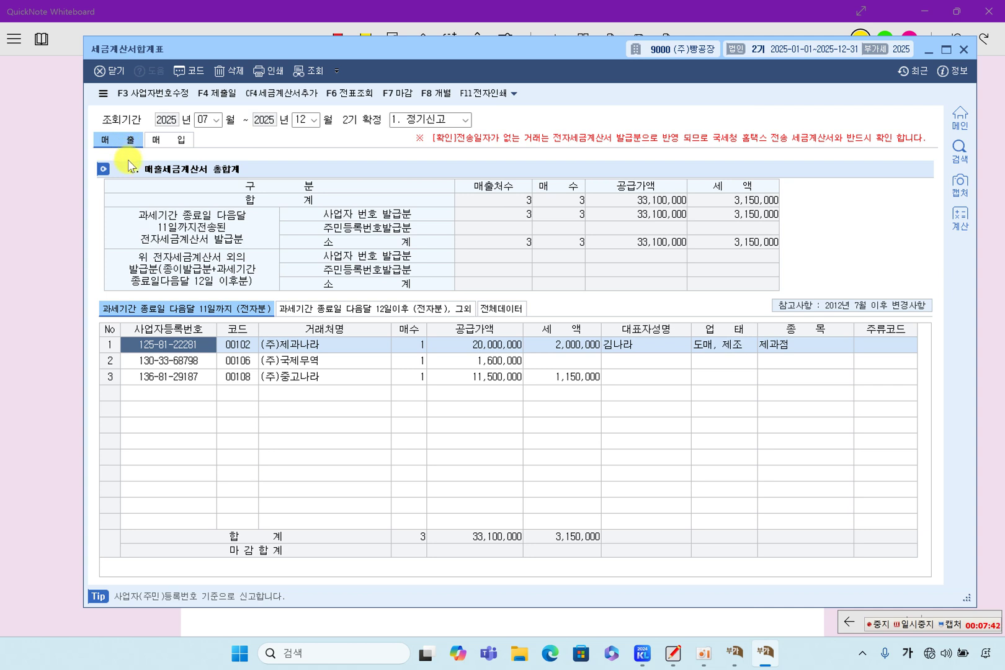
{"action": "left_click", "coordinate": [242, 360]}
{"action": "left_click", "coordinate": [253, 377]}
{"action": "left_click", "coordinate": [295, 344]}
{"action": "left_click", "coordinate": [307, 361]}
{"action": "left_click", "coordinate": [312, 376]}
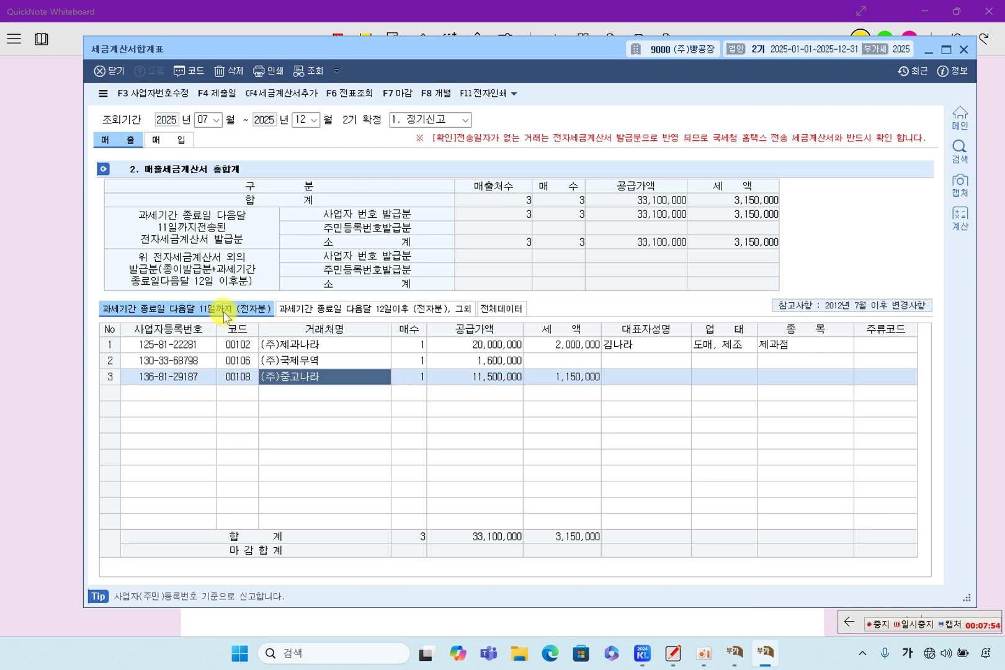
Compare the sales e-invoices transmitted by the 11th of the following month with those from the 12th onward and others.
{"action": "left_click", "coordinate": [387, 314]}
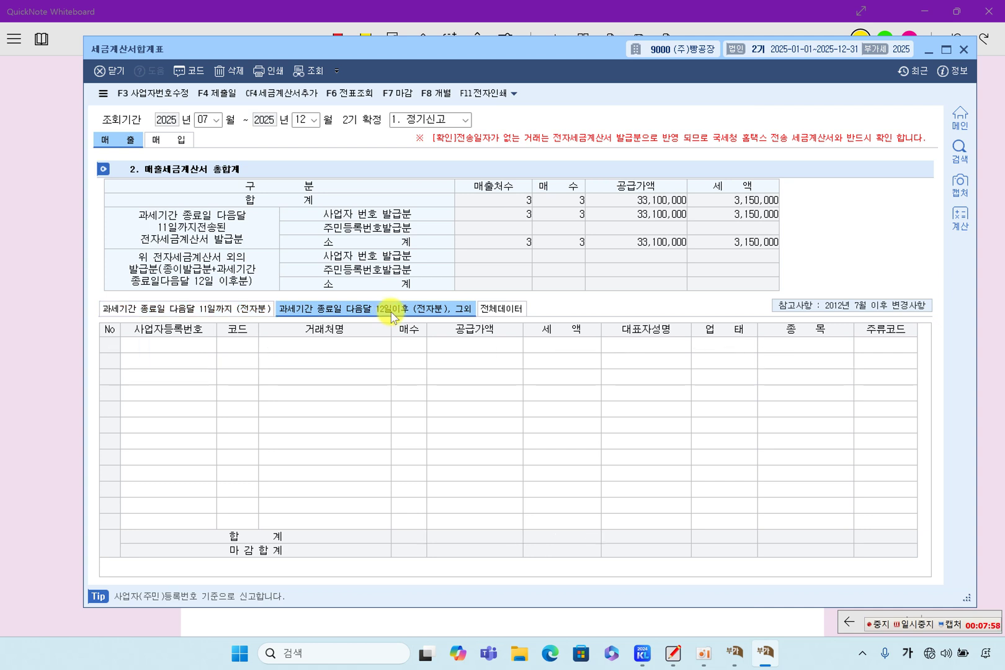
{"action": "left_click", "coordinate": [252, 308]}
{"action": "left_click", "coordinate": [350, 308]}
{"action": "left_click", "coordinate": [249, 309]}
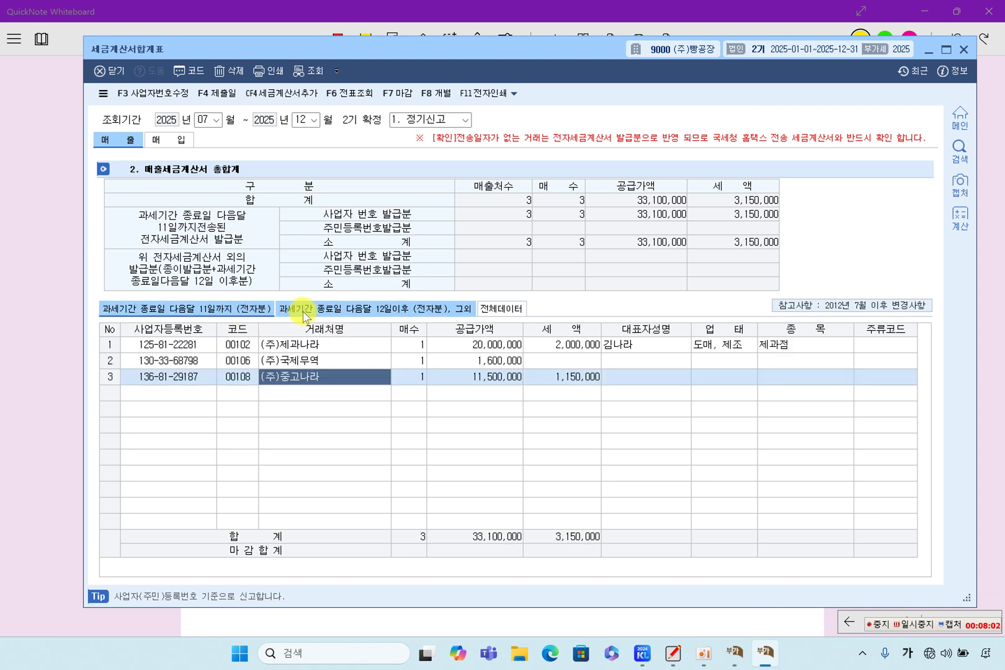
{"action": "left_click", "coordinate": [305, 309]}
Show 전체데이터 for sales and examine the customer names and their 공급가액 amounts.
{"action": "left_click", "coordinate": [507, 311]}
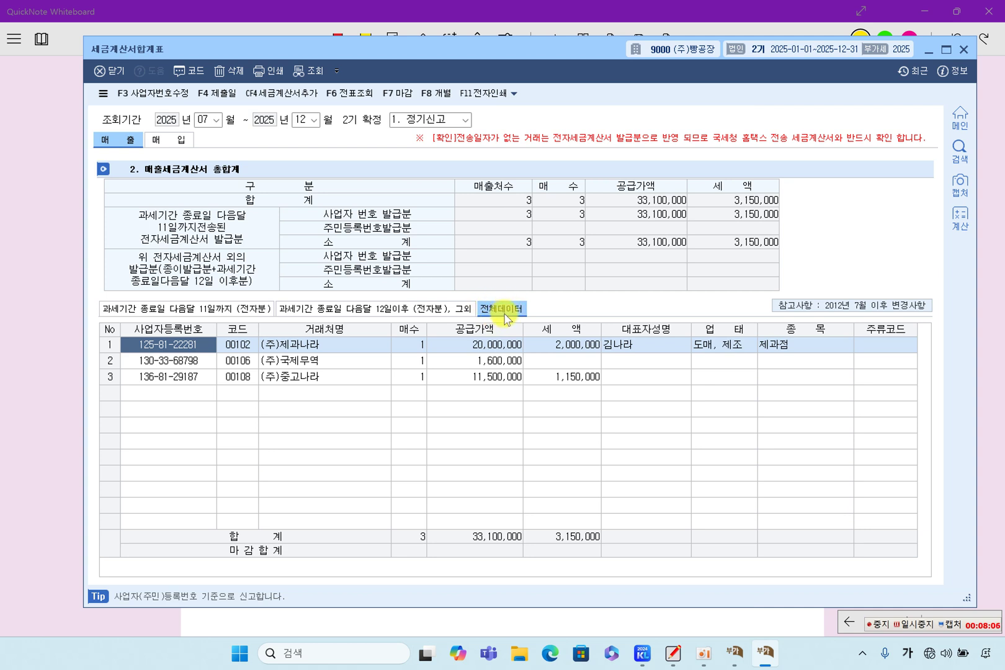
{"action": "left_click", "coordinate": [304, 360]}
{"action": "left_click", "coordinate": [311, 376]}
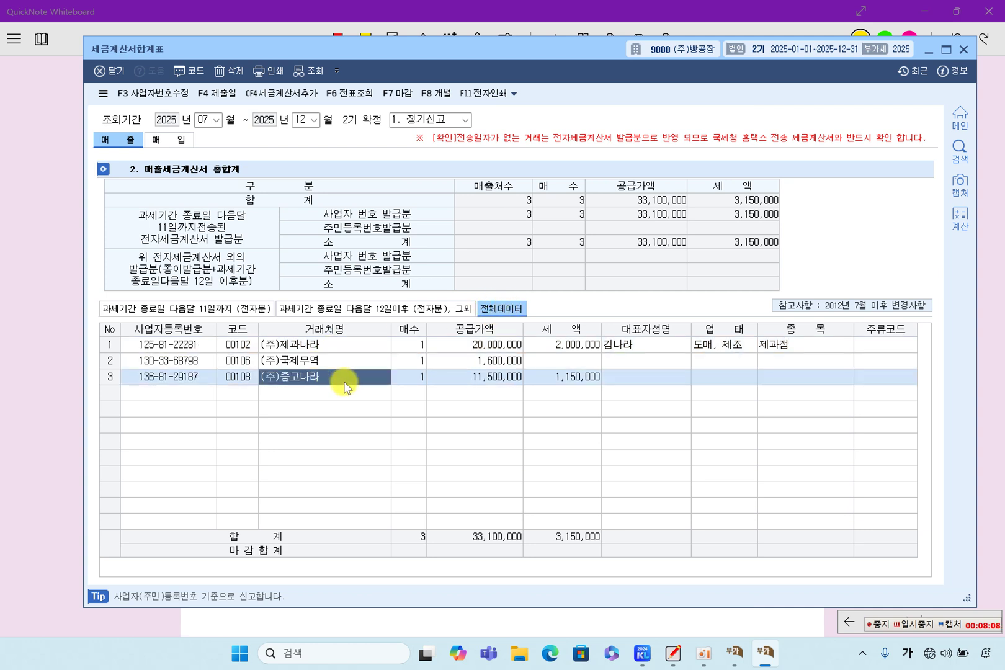
{"action": "left_click", "coordinate": [321, 366]}
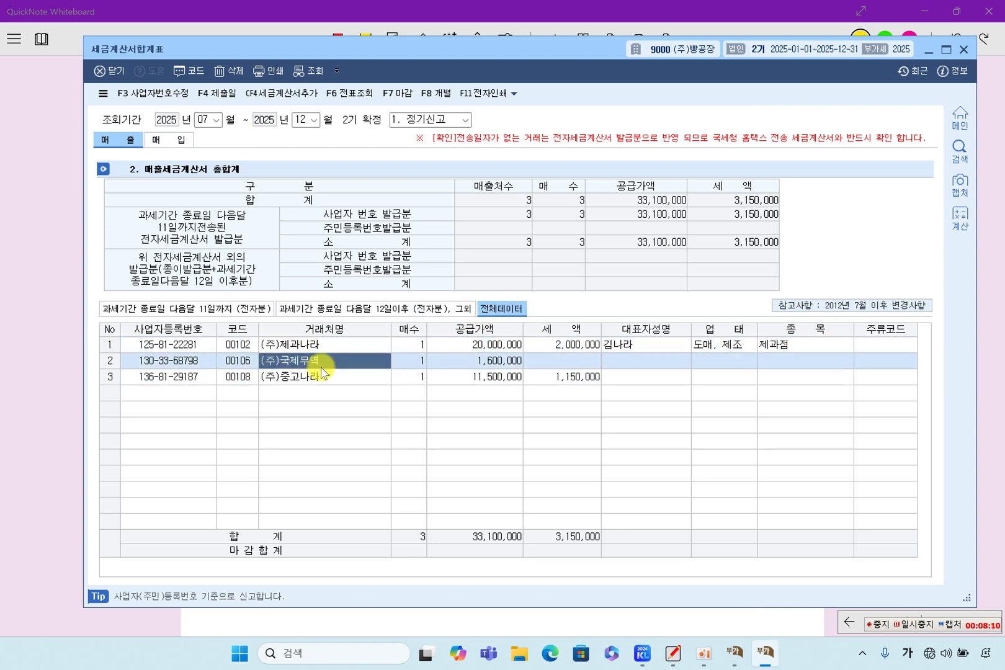
{"action": "left_click", "coordinate": [495, 345]}
{"action": "left_click", "coordinate": [490, 378]}
Switch back to QuickNote Whiteboard and highlight the three customer names in the 매출처별세금계산서합계표 table and the start of its heading.
{"action": "left_click", "coordinate": [36, 400]}
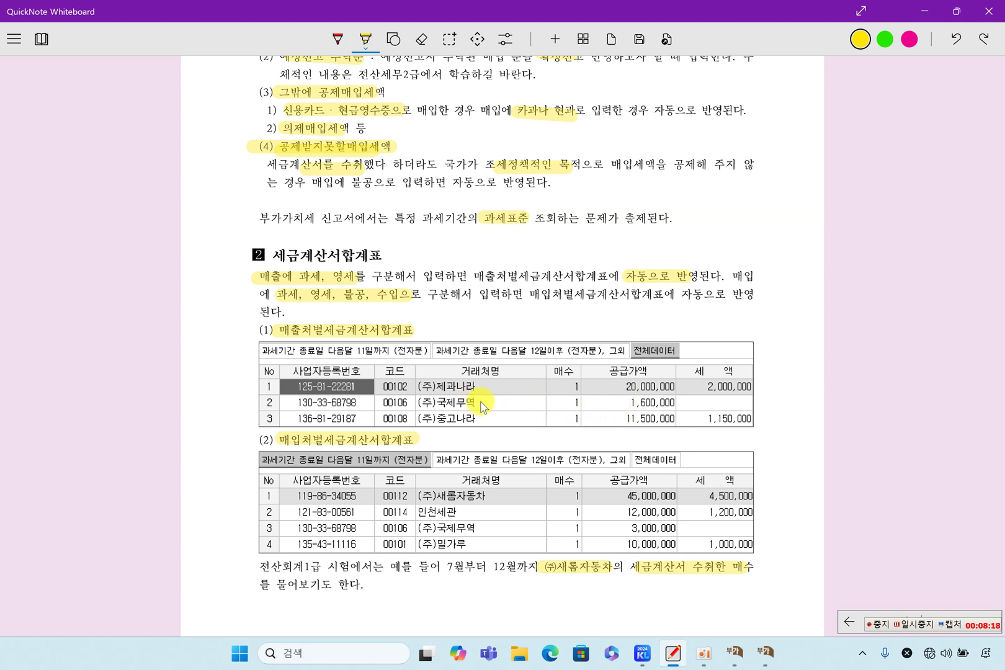
{"action": "mouse_move", "coordinate": [419, 385]}
{"action": "left_mouse_down"}
{"action": "mouse_move", "coordinate": [483, 386]}
{"action": "mouse_move", "coordinate": [470, 405]}
{"action": "mouse_move", "coordinate": [434, 418]}
{"action": "mouse_move", "coordinate": [476, 418]}
{"action": "left_mouse_up"}
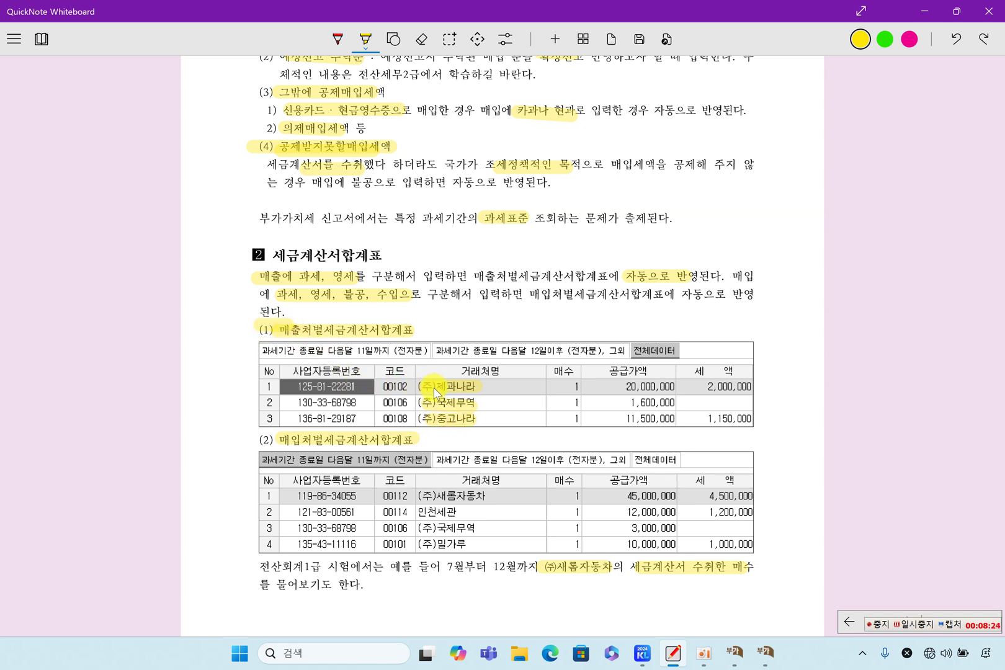
Highlight the 매수 and 공급가액 values of the three customers in the 매출처별세금계산서합계표 table.
{"action": "left_click_drag", "start_coordinate": [611, 387], "coordinate": [673, 386]}
{"action": "mouse_move", "coordinate": [559, 402]}
{"action": "left_mouse_down"}
{"action": "mouse_move", "coordinate": [671, 403]}
{"action": "mouse_move", "coordinate": [570, 420]}
{"action": "mouse_move", "coordinate": [676, 420]}
{"action": "left_mouse_up"}
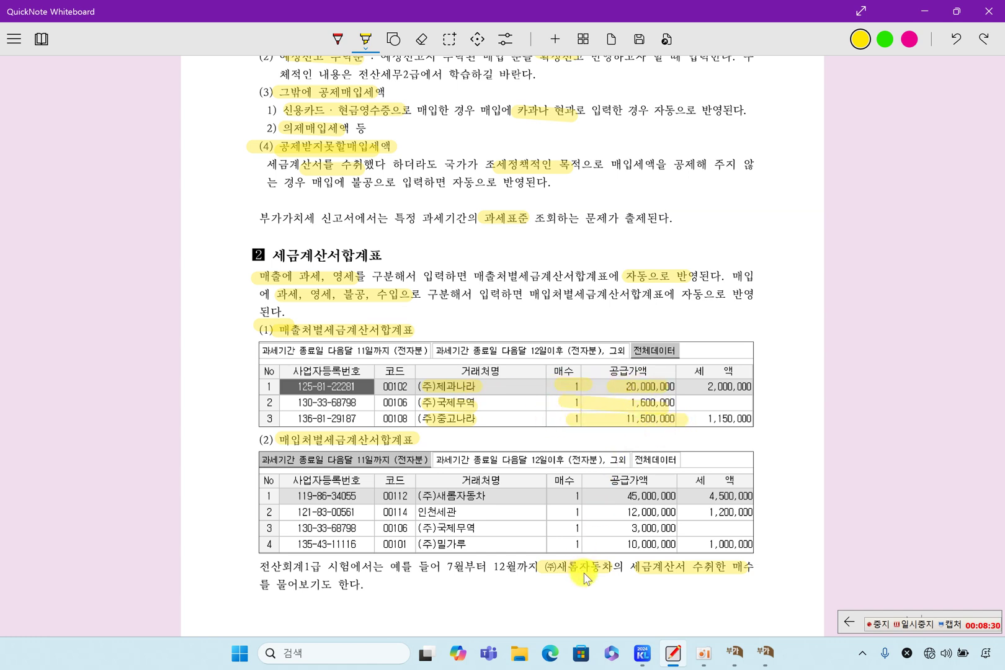
Switch to the KcLep 세금계산서합계표 window and examine the sales customers' names, 공급가액 and 세액.
{"action": "left_click", "coordinate": [762, 651]}
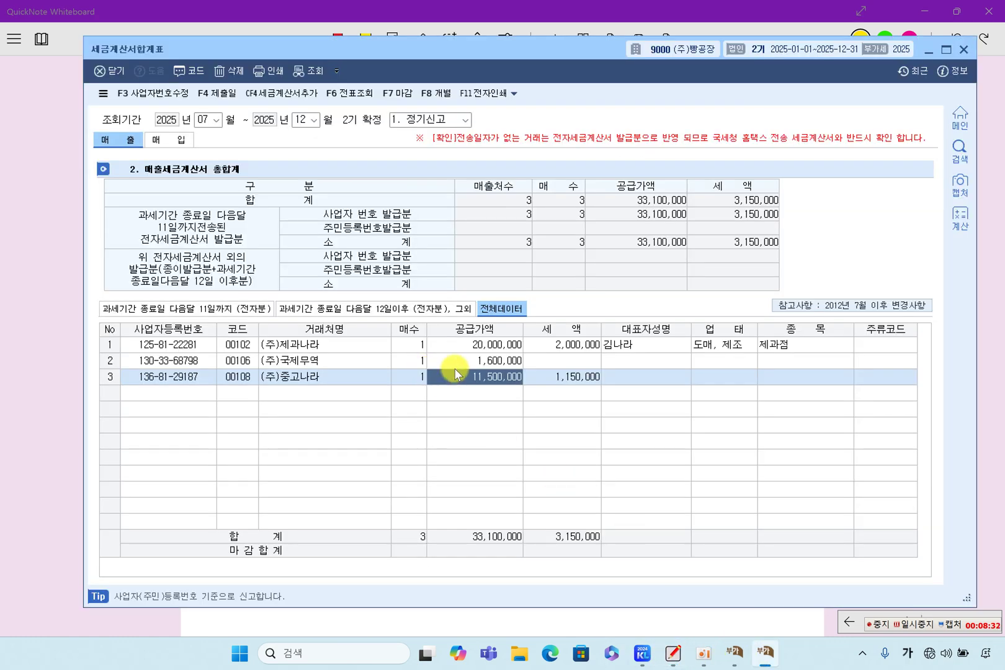
{"action": "left_click", "coordinate": [462, 345]}
{"action": "left_click", "coordinate": [360, 364]}
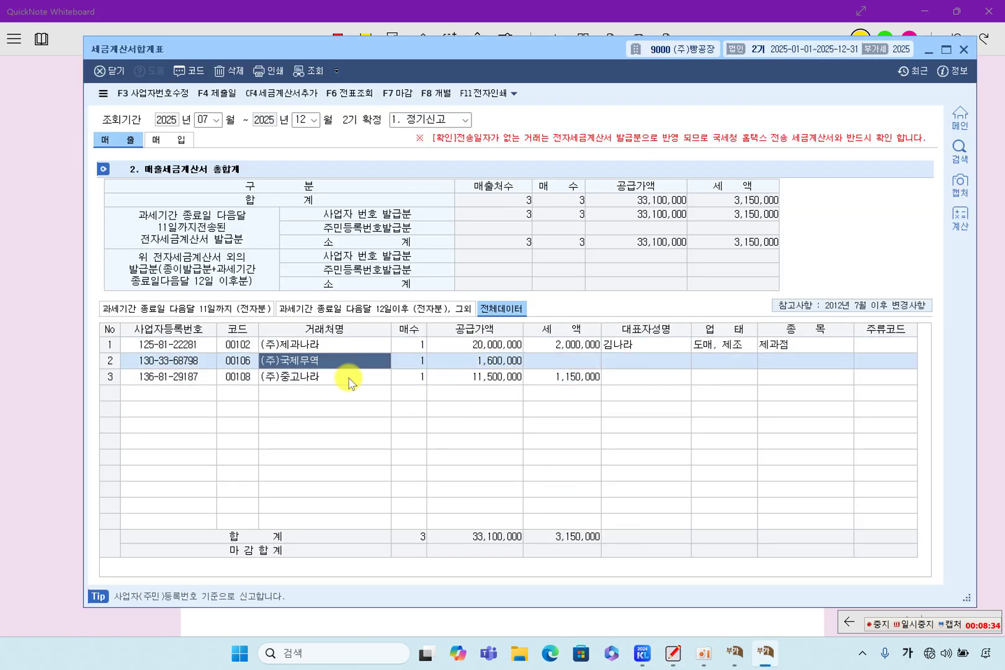
{"action": "left_click", "coordinate": [351, 378]}
{"action": "left_click", "coordinate": [501, 359]}
{"action": "left_click", "coordinate": [490, 375]}
{"action": "left_click", "coordinate": [572, 345]}
{"action": "left_click", "coordinate": [569, 361]}
{"action": "left_click", "coordinate": [572, 377]}
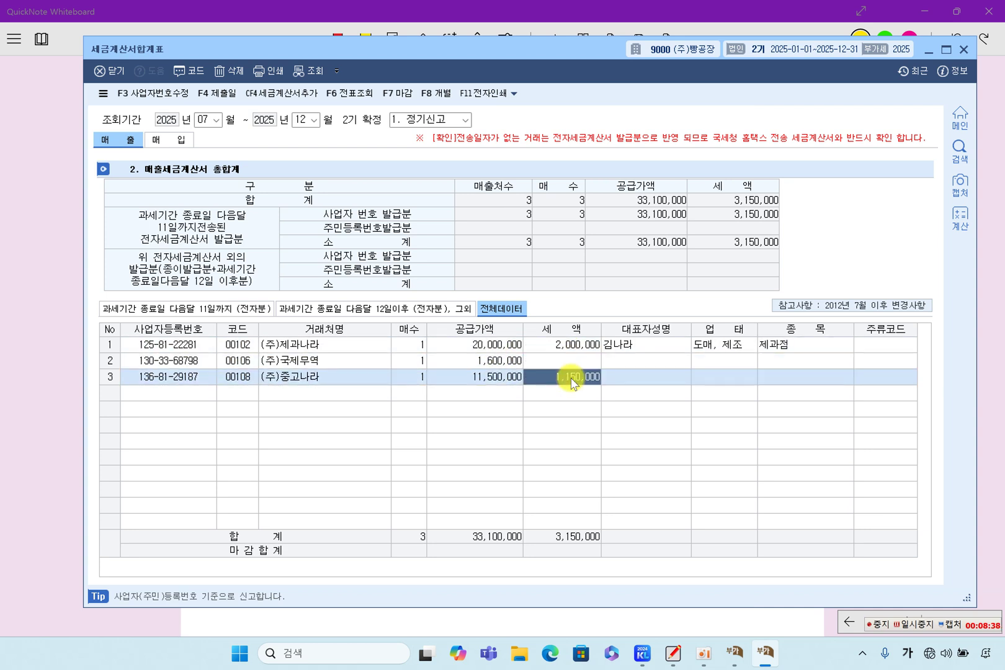
View the 전표조회 details for (주)제과나라, (주)국제무역 and (주)중고나라 in turn, closing each one.
{"action": "double_click", "coordinate": [456, 344]}
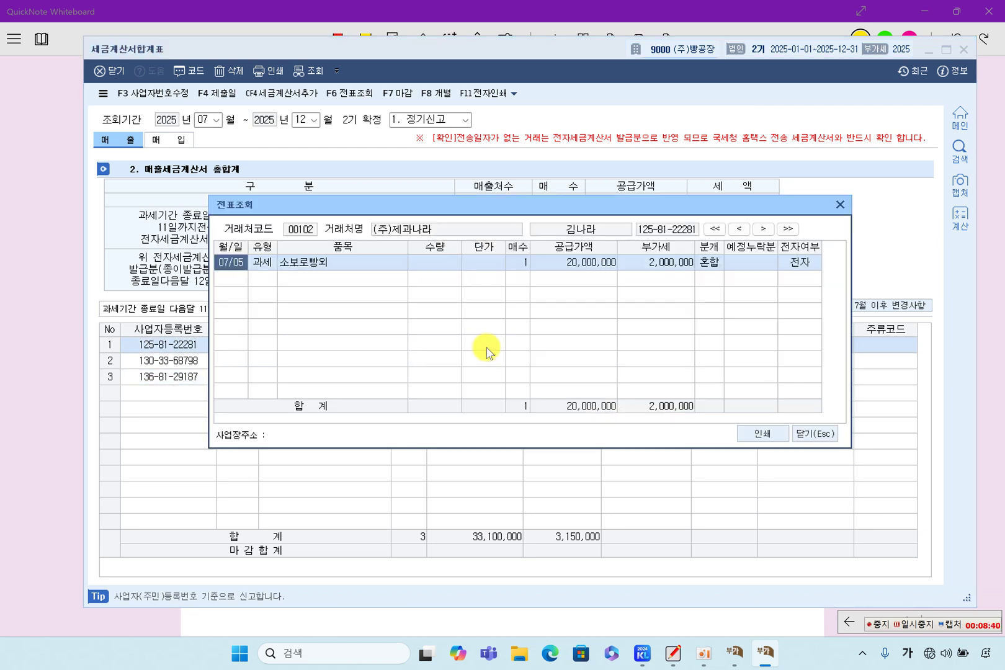
{"action": "left_click", "coordinate": [577, 263]}
{"action": "left_click", "coordinate": [810, 434]}
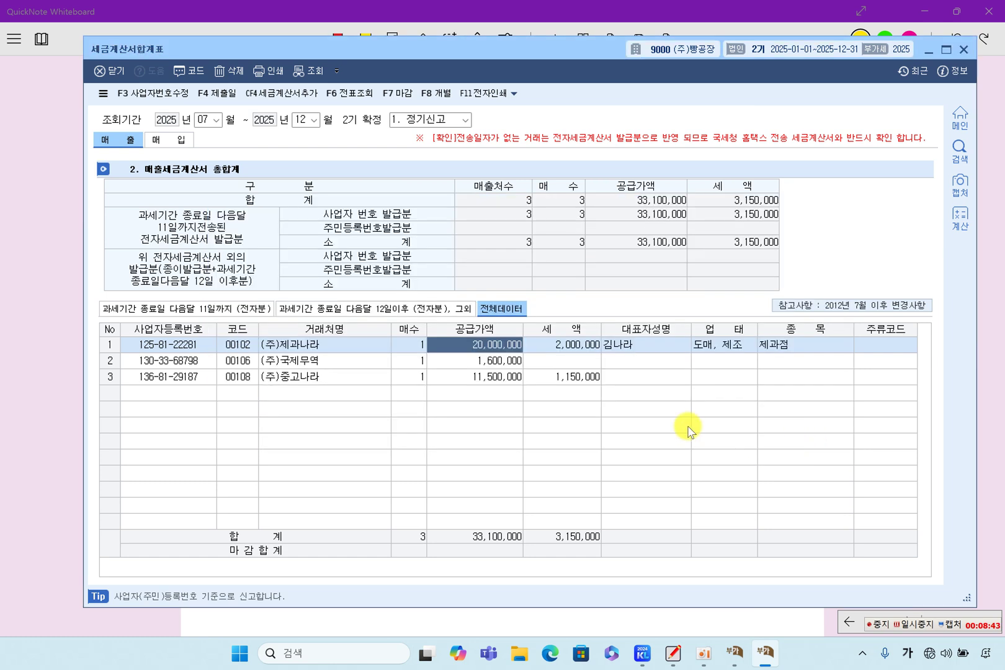
{"action": "double_click", "coordinate": [506, 363]}
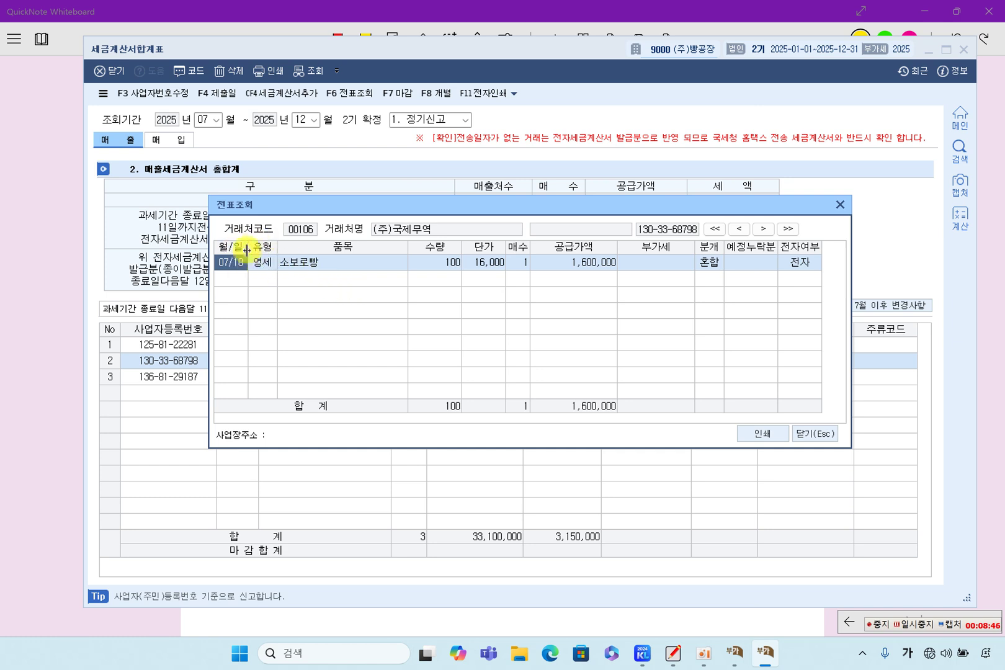
{"action": "left_click", "coordinate": [814, 434]}
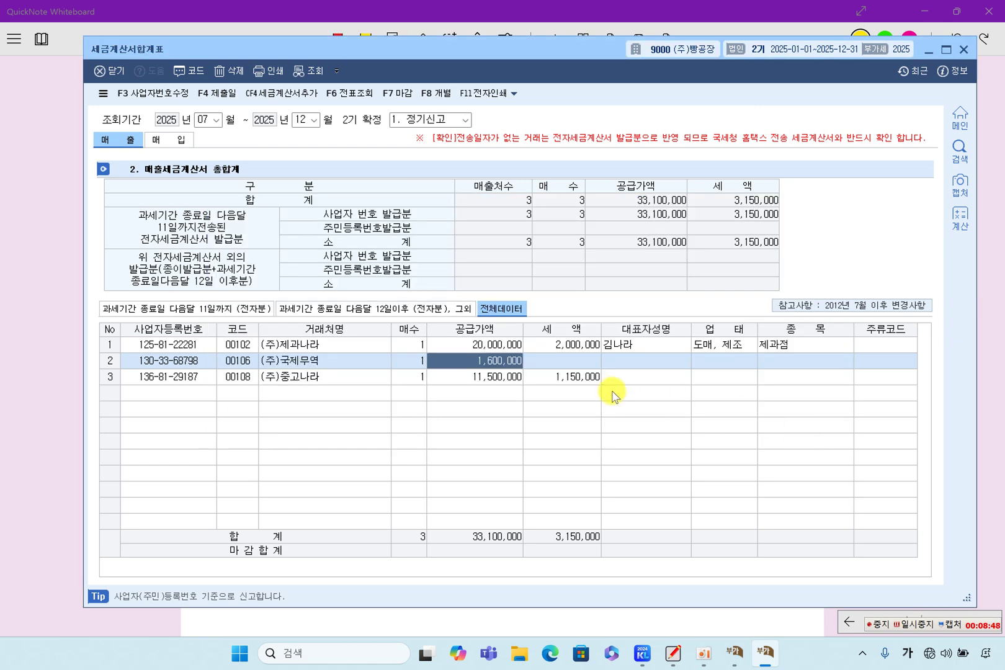
{"action": "double_click", "coordinate": [494, 377]}
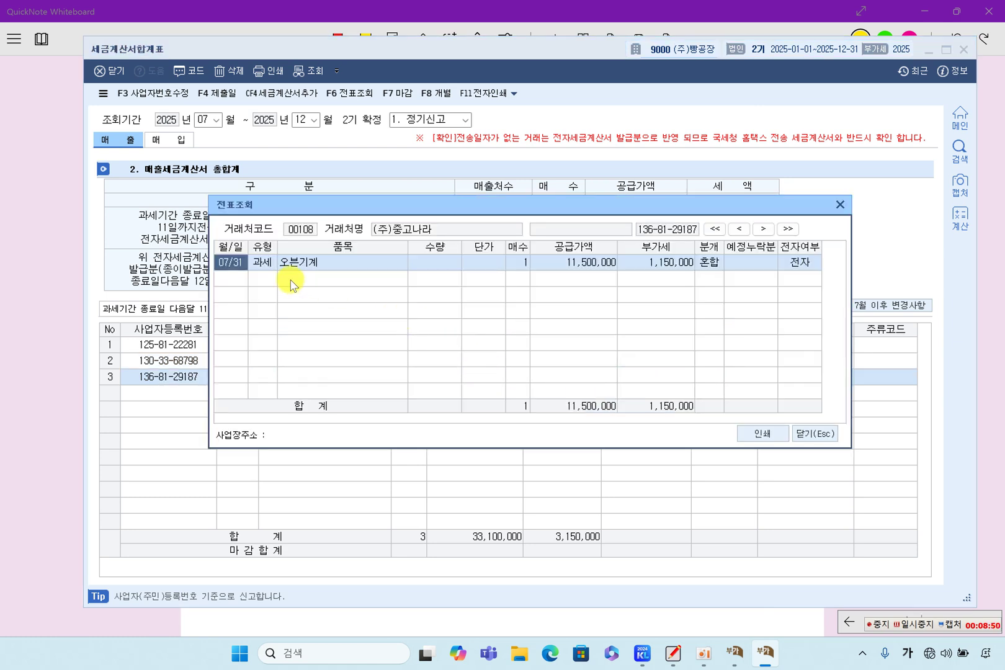
{"action": "left_click", "coordinate": [323, 265]}
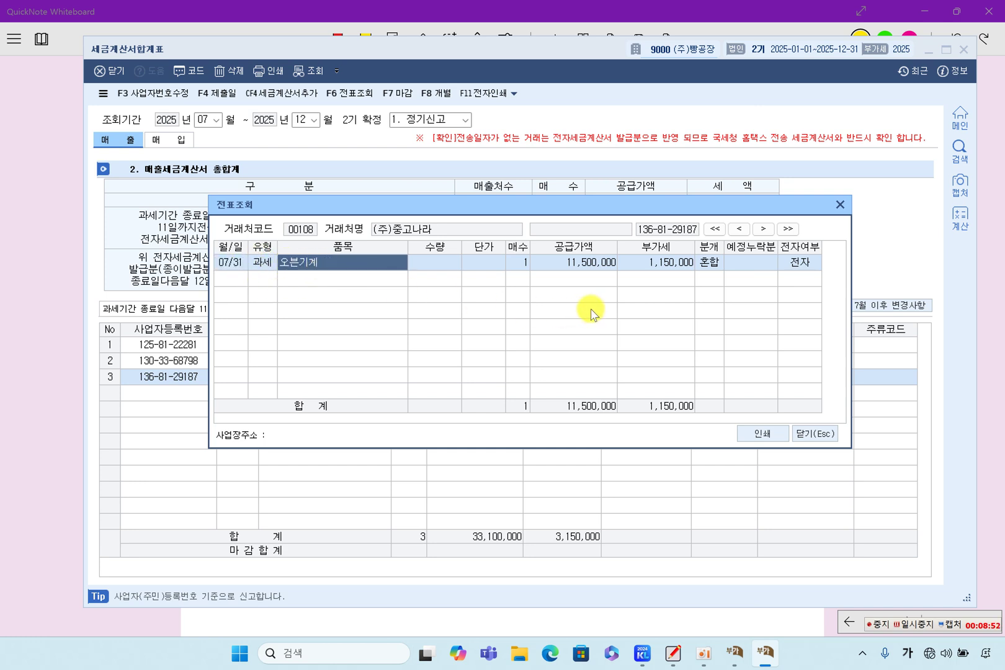
{"action": "left_click", "coordinate": [592, 265]}
{"action": "left_click", "coordinate": [822, 434]}
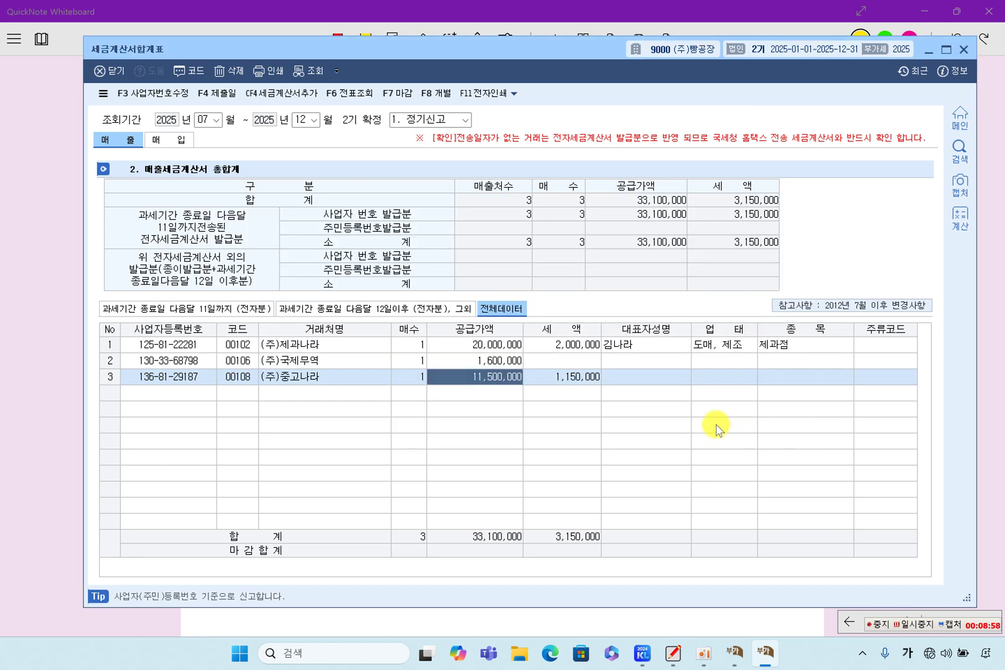
Show the 매입 summary, compare its transmission-date categories and examine the suppliers under 전체데이터.
{"action": "left_click", "coordinate": [179, 141]}
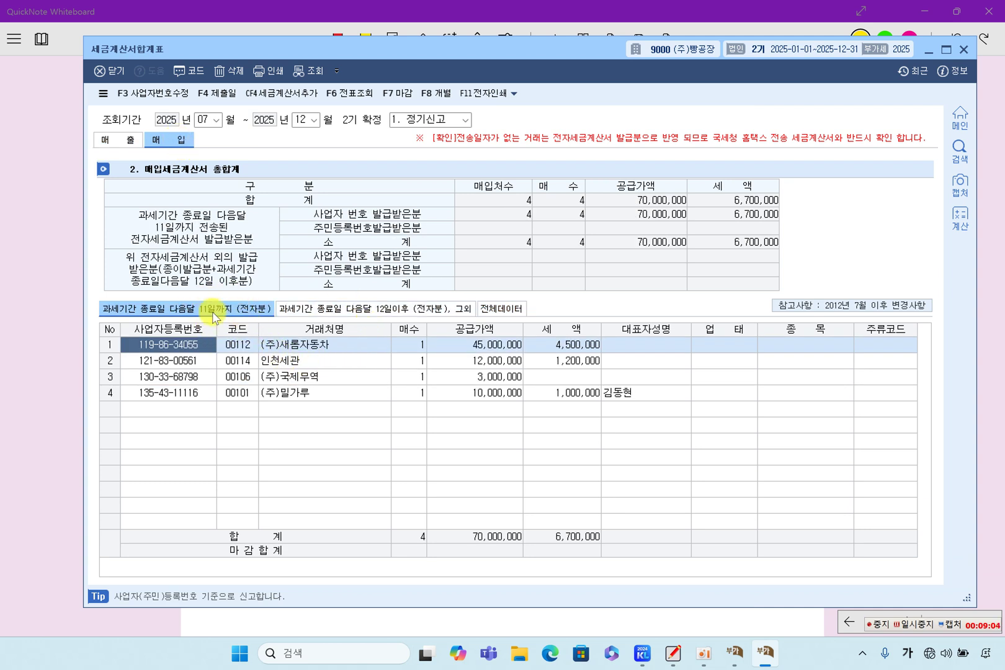
{"action": "left_click", "coordinate": [377, 310]}
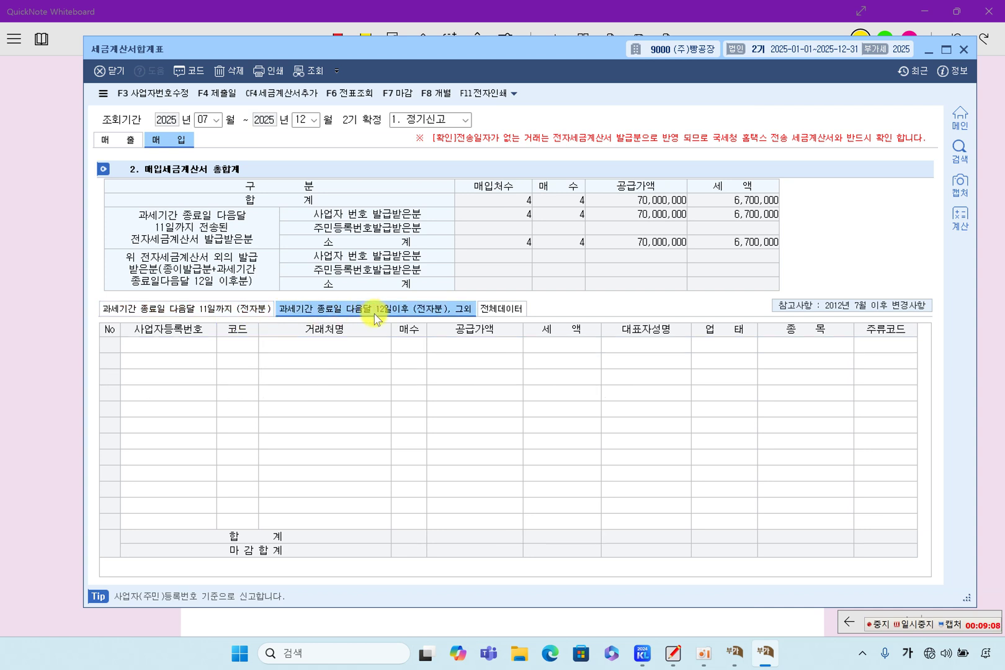
{"action": "left_click", "coordinate": [500, 308]}
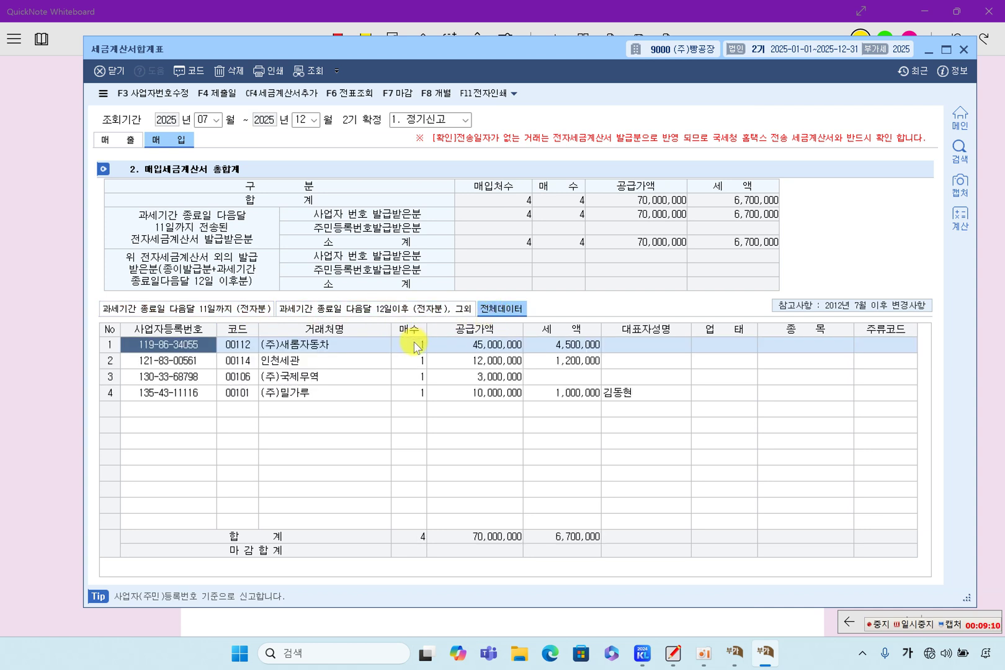
{"action": "left_click", "coordinate": [376, 363]}
{"action": "left_click", "coordinate": [372, 393]}
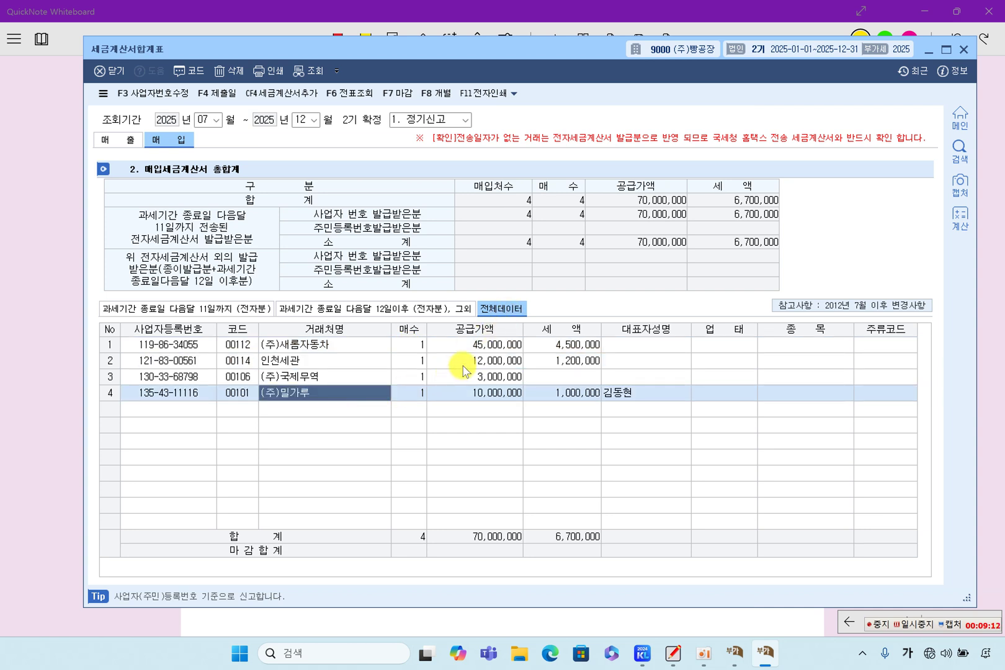
{"action": "left_click", "coordinate": [467, 390]}
Go through the names of the four suppliers in the 매입 전체데이터 list, from (주)새롬자동차 to (주)밀가루.
{"action": "left_click", "coordinate": [322, 349]}
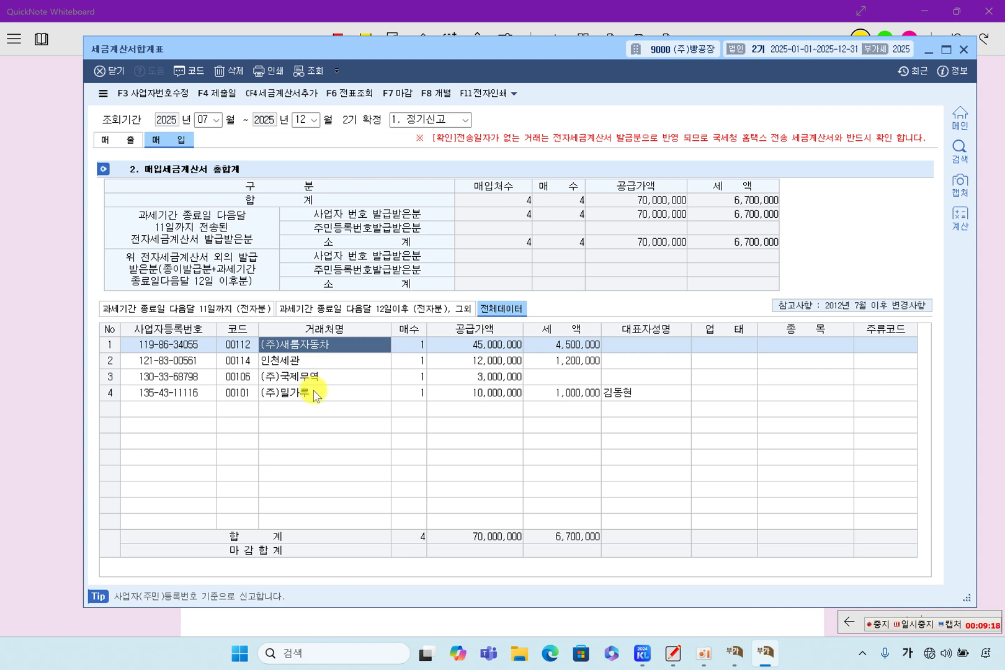
{"action": "left_click", "coordinate": [320, 378]}
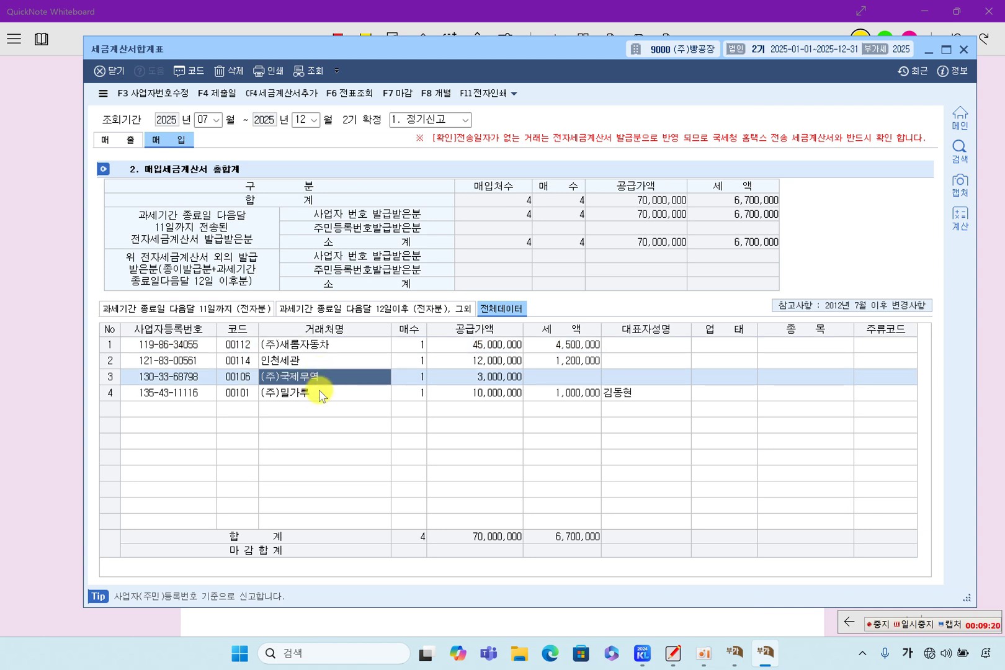
{"action": "left_click", "coordinate": [320, 392]}
{"action": "left_click", "coordinate": [319, 345]}
{"action": "left_click", "coordinate": [310, 361]}
{"action": "left_click", "coordinate": [314, 377]}
{"action": "left_click", "coordinate": [320, 393]}
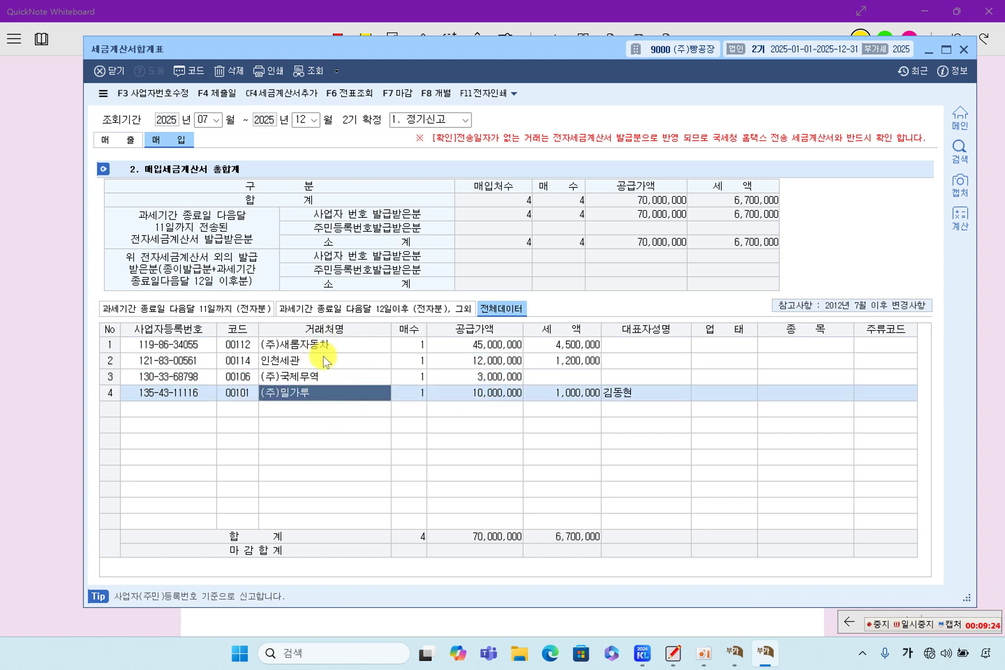
{"action": "left_click", "coordinate": [338, 344]}
{"action": "left_click", "coordinate": [340, 360]}
{"action": "left_click", "coordinate": [340, 377]}
{"action": "left_click", "coordinate": [339, 392]}
{"action": "left_click", "coordinate": [348, 360]}
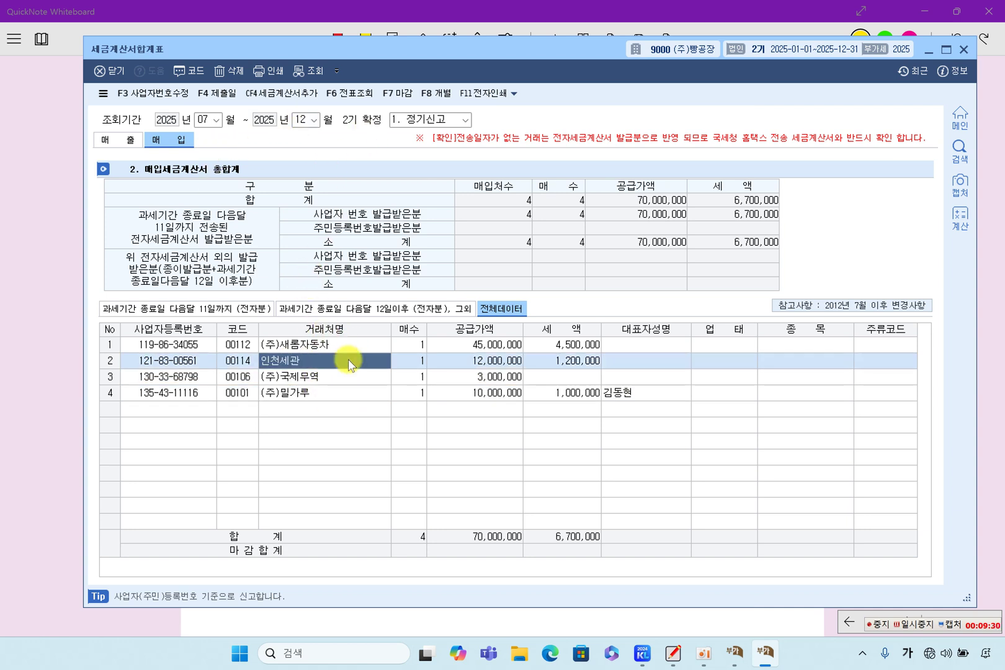
{"action": "left_click", "coordinate": [344, 378]}
{"action": "left_click", "coordinate": [340, 391]}
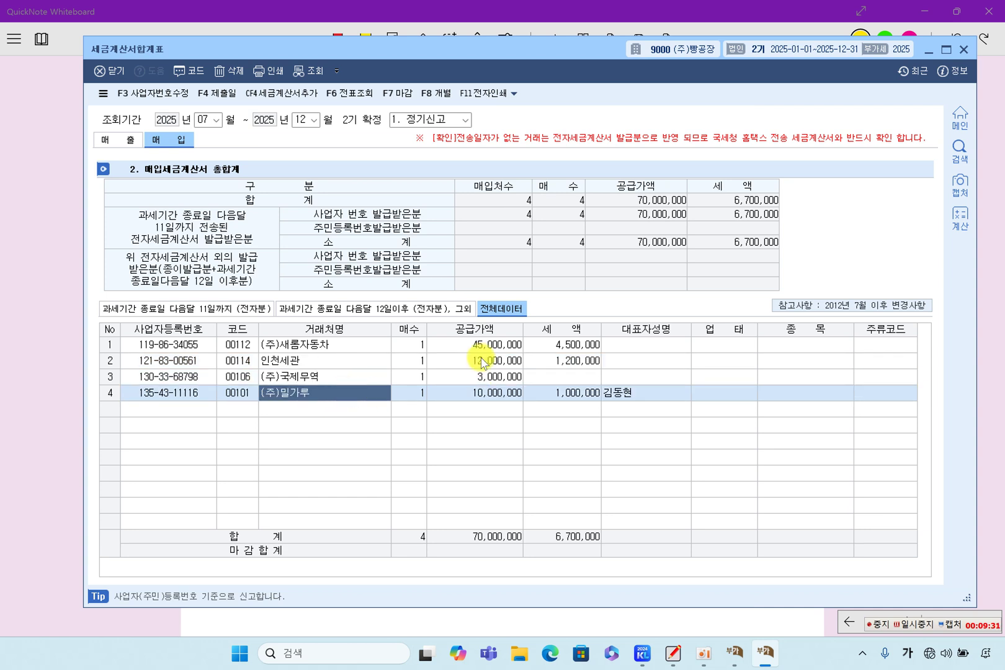
Check the 매수 and 공급가액 of (주)새롬자동차, and view the 전표조회 details of (주)밀가루.
{"action": "left_click", "coordinate": [411, 347]}
{"action": "left_click", "coordinate": [476, 351]}
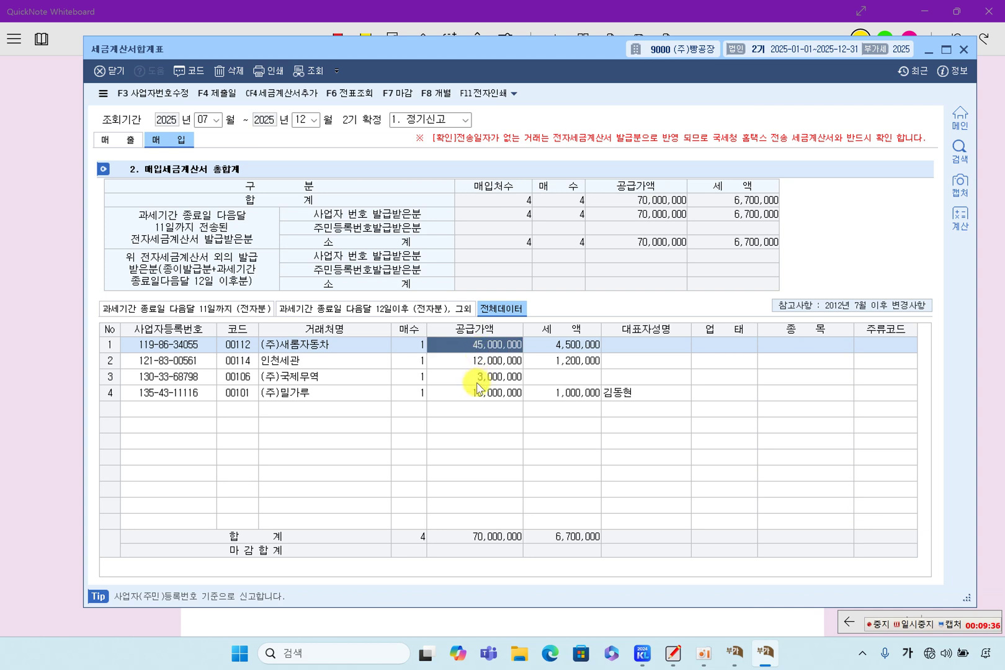
{"action": "double_click", "coordinate": [478, 391]}
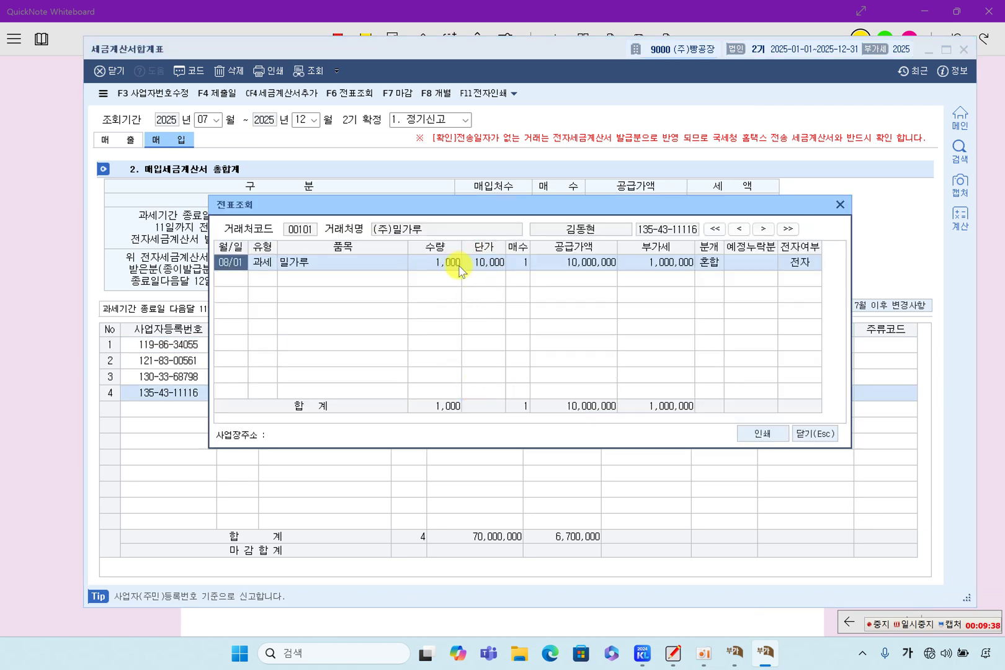
{"action": "left_click", "coordinate": [598, 263]}
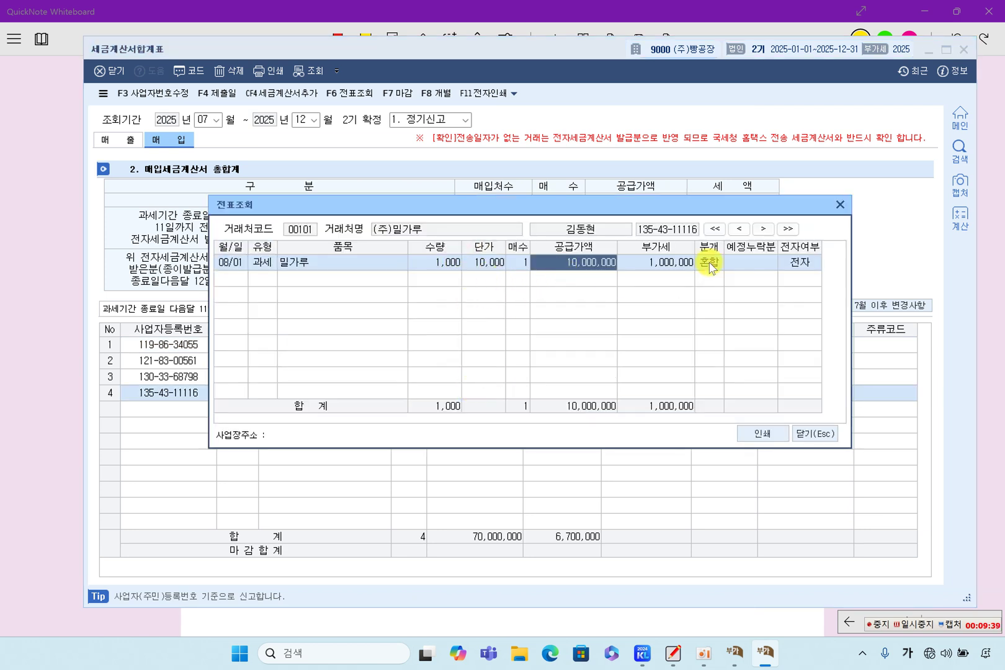
{"action": "left_click", "coordinate": [815, 433]}
Review the 공급가액 of (주)새롬자동차 and the names of the other three suppliers.
{"action": "left_click", "coordinate": [459, 345]}
{"action": "left_click", "coordinate": [372, 361]}
{"action": "left_click", "coordinate": [371, 379]}
{"action": "left_click", "coordinate": [374, 396]}
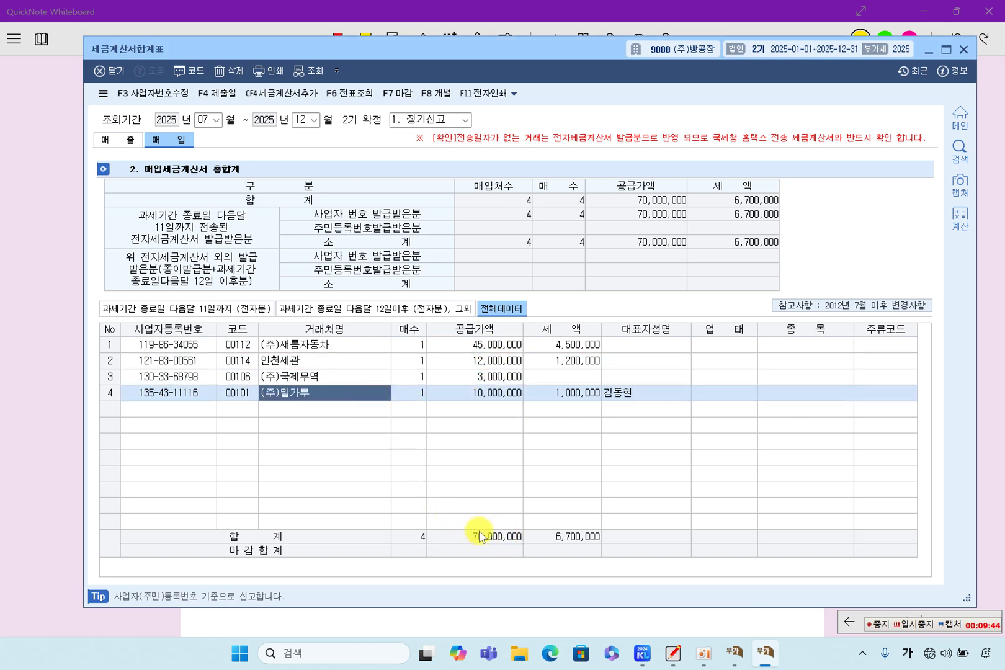
Switch back to QuickNote Whiteboard and highlight down the 공급가액 and 세액 columns of the 매입처별세금계산서합계표 table.
{"action": "left_click", "coordinate": [50, 502]}
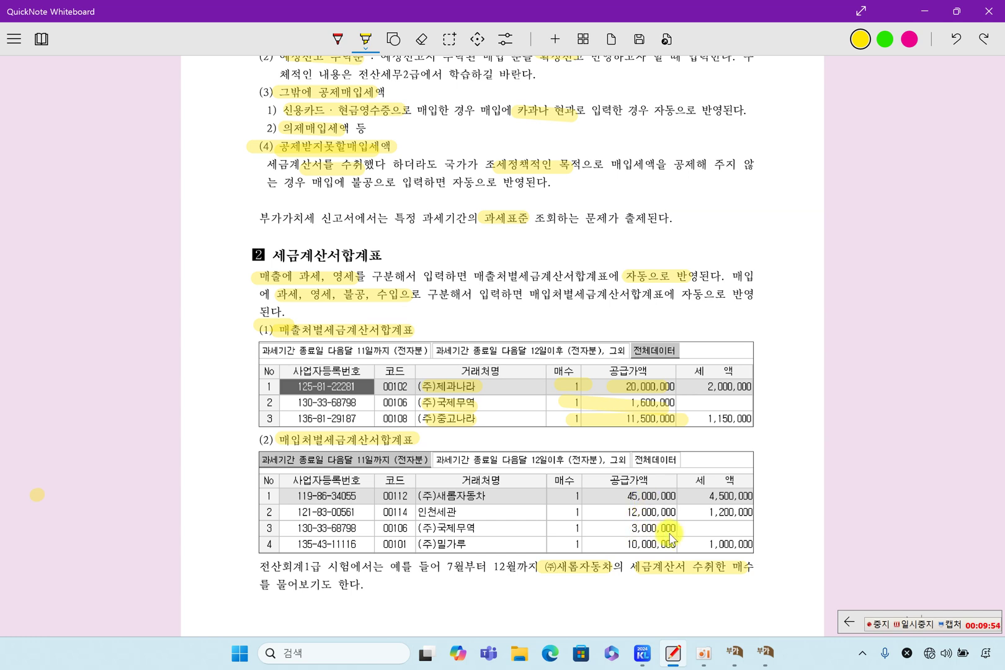
{"action": "left_click", "coordinate": [914, 625]}
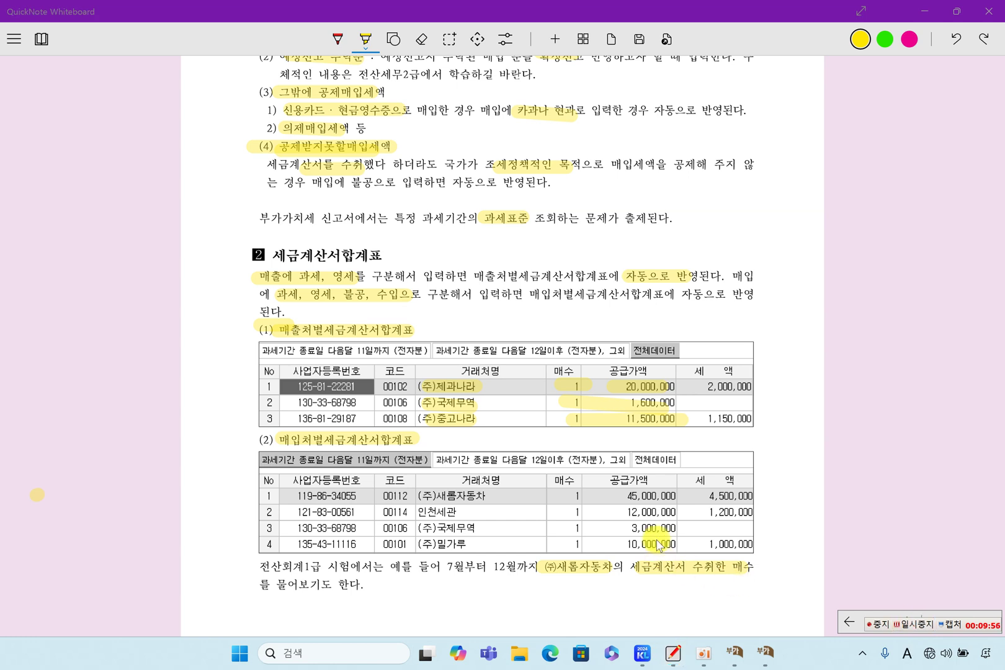
{"action": "left_click_drag", "start_coordinate": [632, 491], "coordinate": [639, 552]}
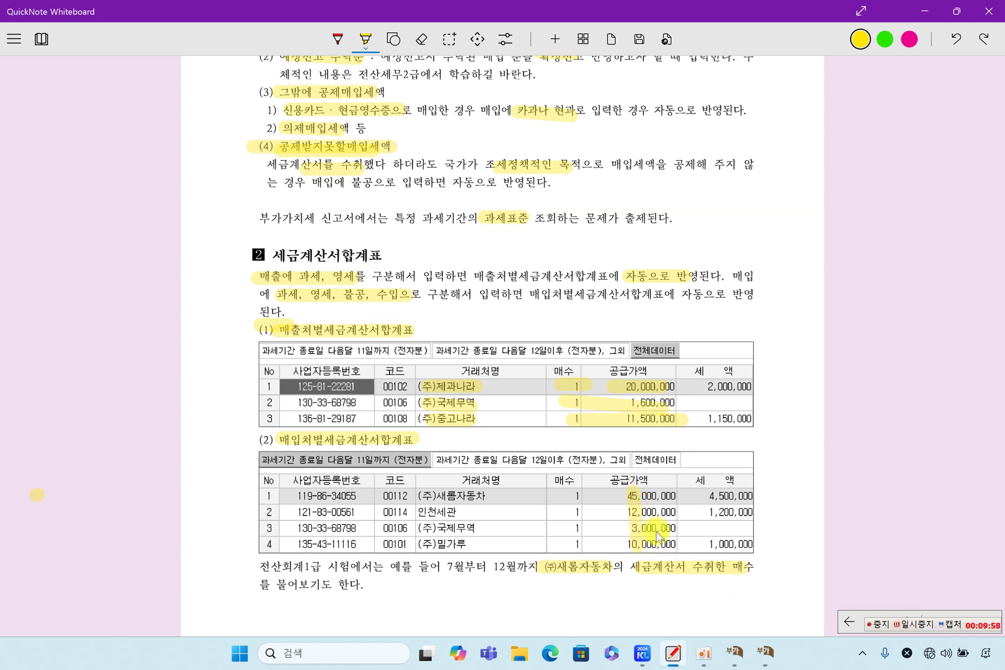
{"action": "left_click_drag", "start_coordinate": [727, 497], "coordinate": [728, 545]}
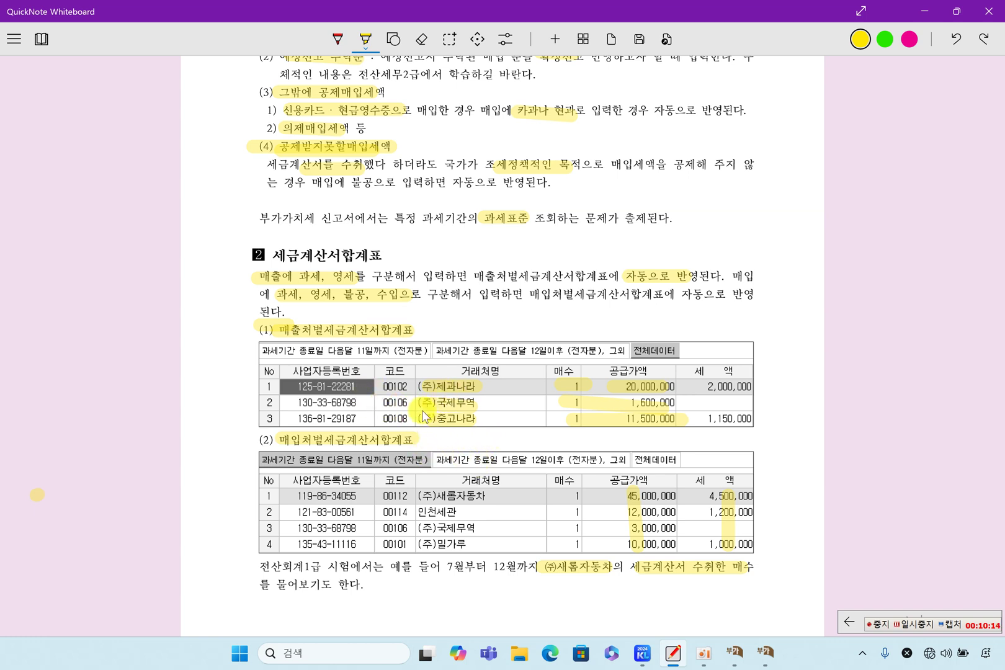
Highlight "7월부터 12월" in the exam note, plus (주)국제무역 and the heading of the 매출처별세금계산서합계표 table.
{"action": "left_click_drag", "start_coordinate": [435, 567], "coordinate": [507, 568]}
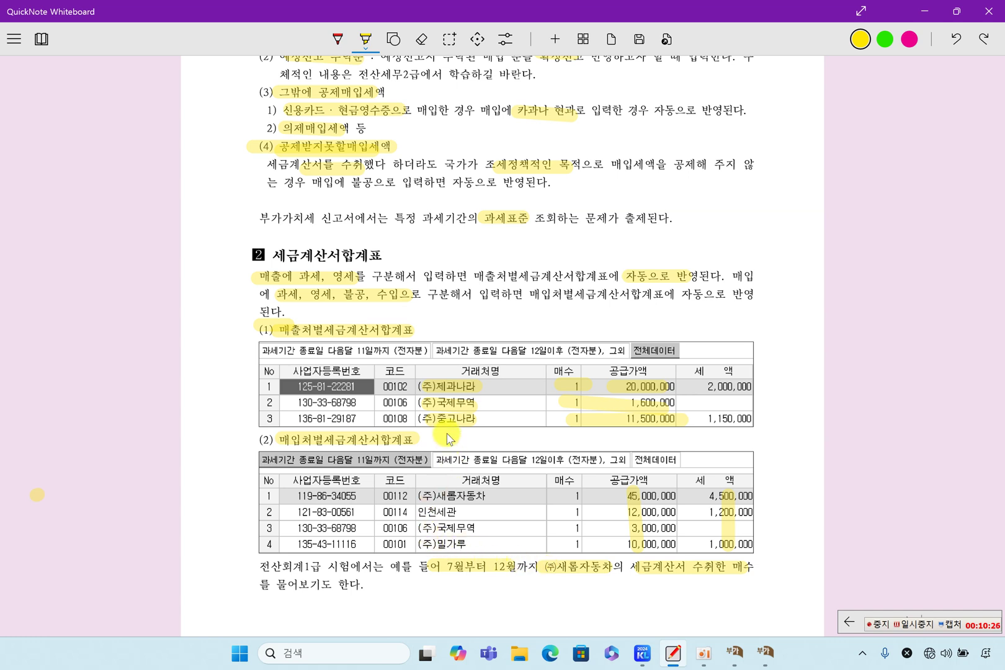
{"action": "left_click_drag", "start_coordinate": [416, 407], "coordinate": [496, 406]}
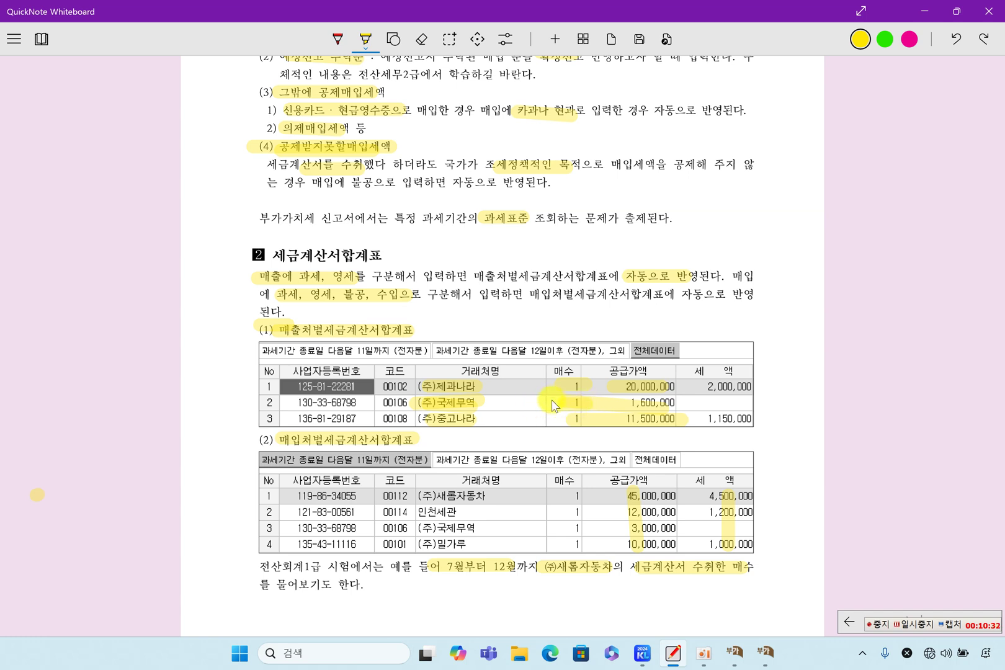
{"action": "left_click_drag", "start_coordinate": [313, 330], "coordinate": [417, 330]}
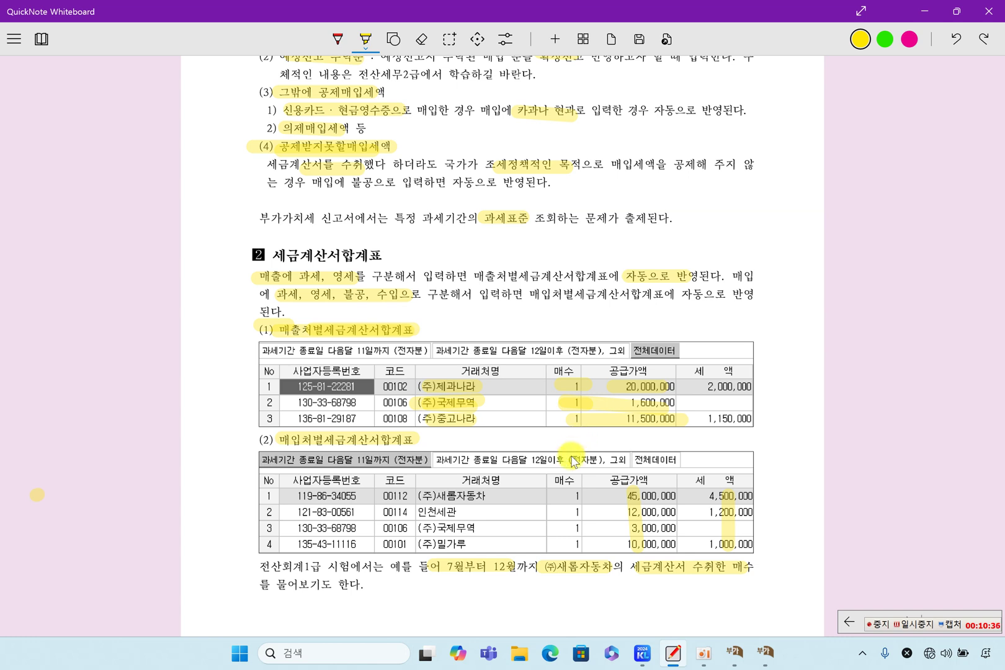
Highlight "7월부터 12월" again, (주)새롬자동차 in the 매입처별 table and the section title 세금계산서합계표.
{"action": "mouse_move", "coordinate": [467, 580]}
{"action": "left_mouse_down"}
{"action": "mouse_move", "coordinate": [481, 567]}
{"action": "mouse_move", "coordinate": [515, 567]}
{"action": "left_mouse_up"}
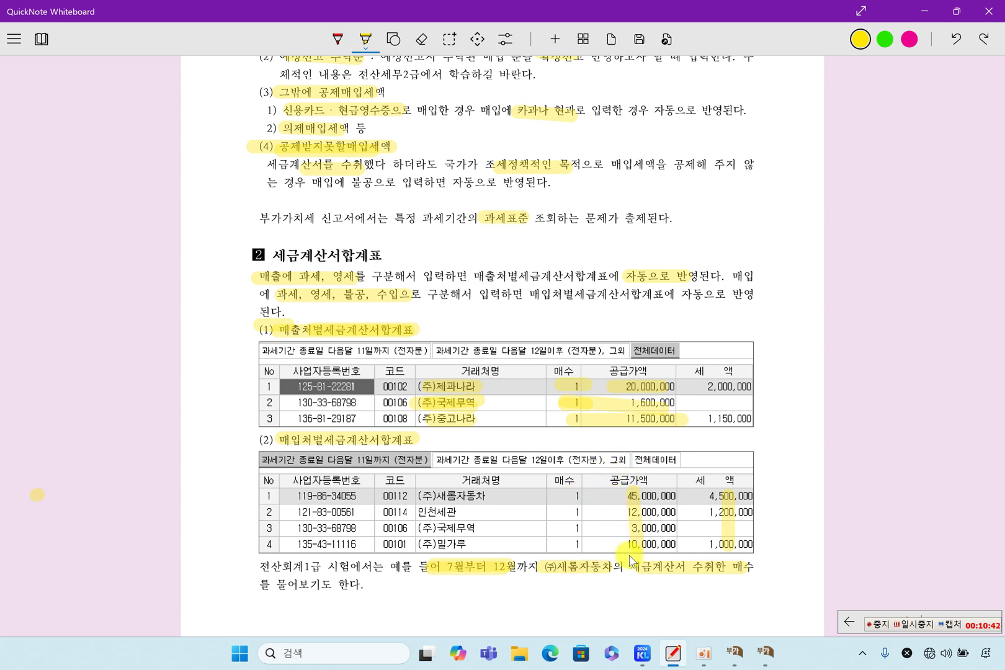
{"action": "left_click_drag", "start_coordinate": [417, 496], "coordinate": [480, 497]}
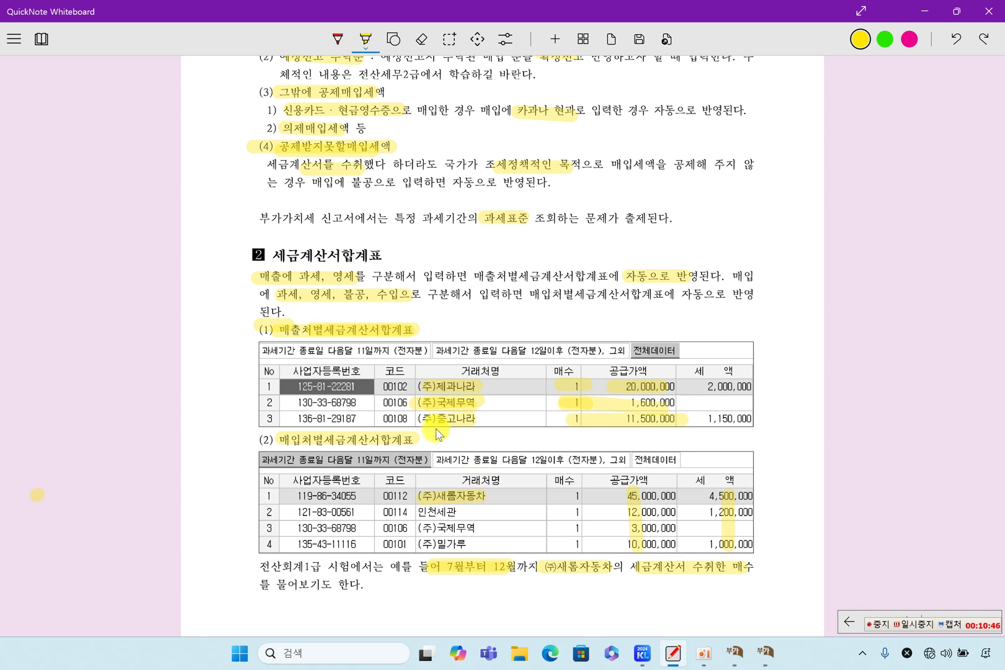
{"action": "left_click_drag", "start_coordinate": [274, 254], "coordinate": [379, 255]}
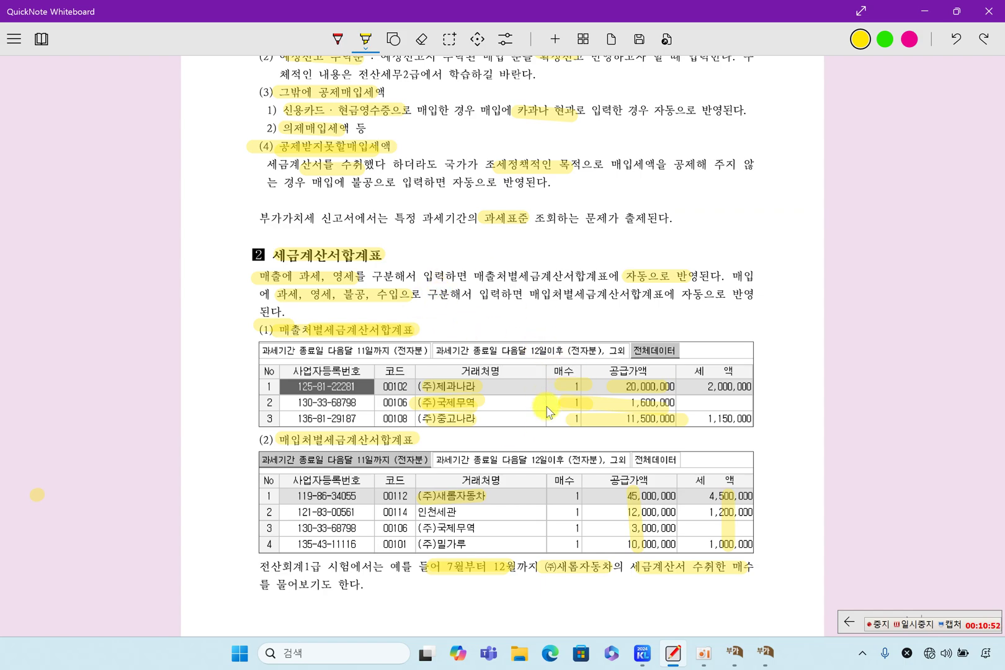
{"action": "scroll", "coordinate": [569, 409], "scroll_direction": "up", "scroll_amount": 15}
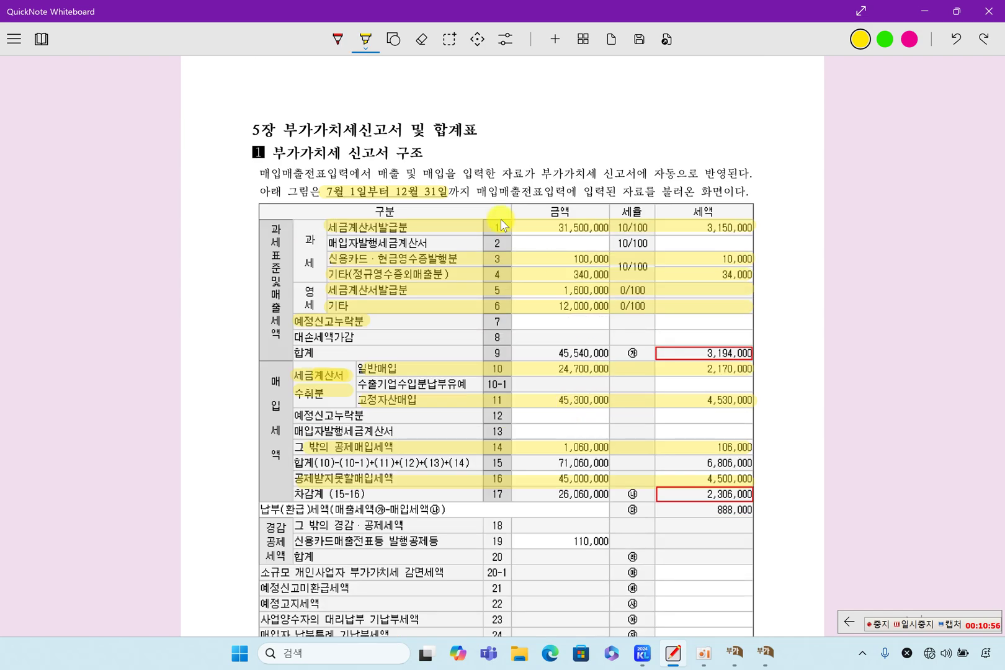
{"action": "scroll", "coordinate": [453, 347], "scroll_direction": "down", "scroll_amount": 15}
{"action": "scroll", "coordinate": [462, 350], "scroll_direction": "up", "scroll_amount": 1}
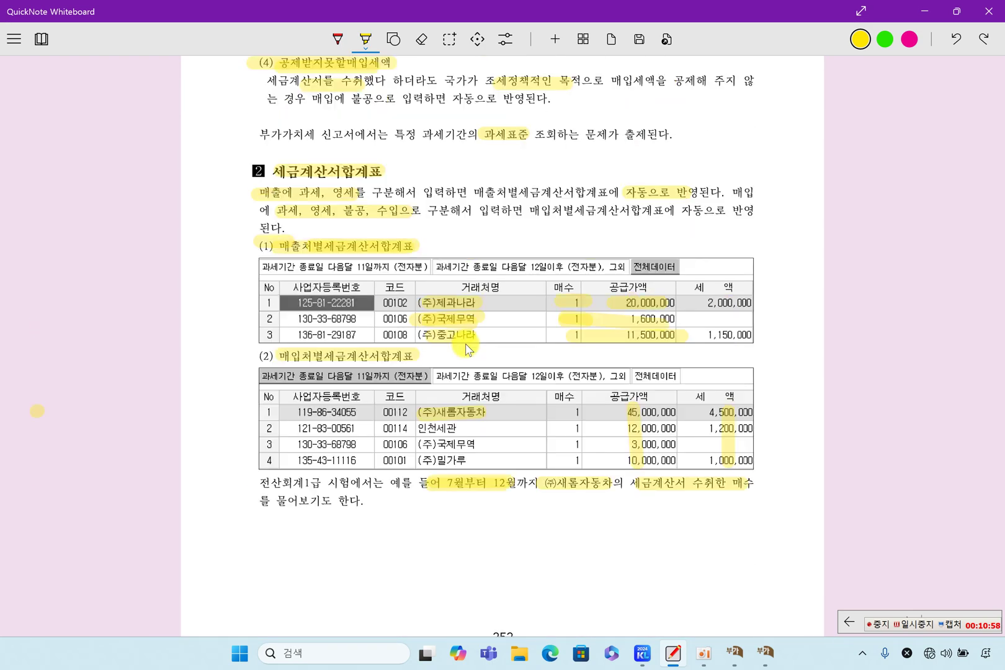